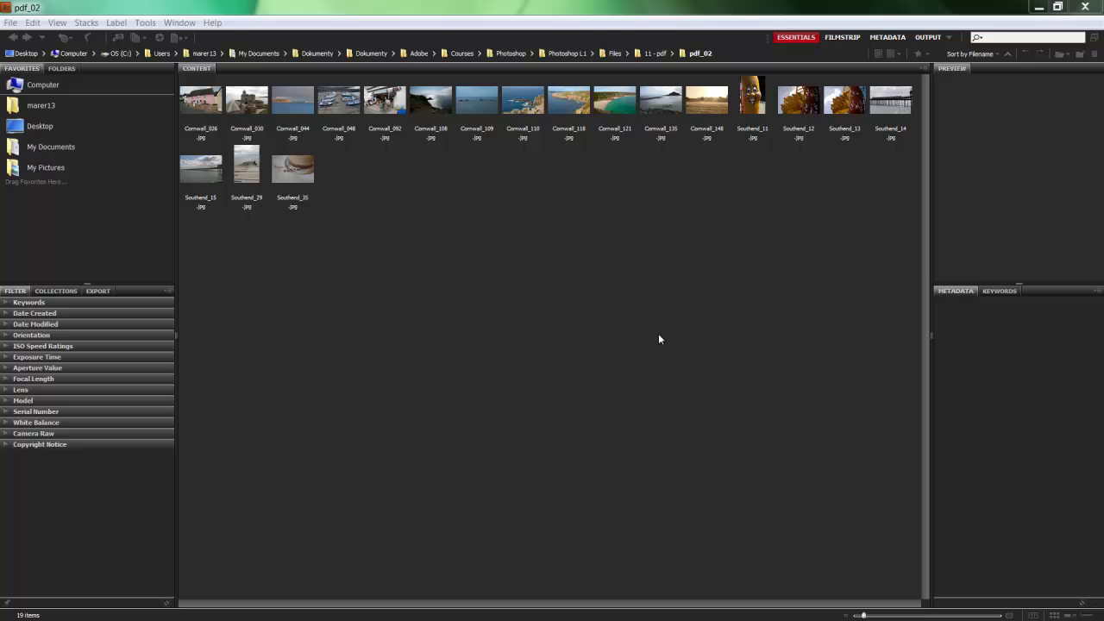
# Step: Enlarge the thumbnails of the 19 pdf_02 photos so full file names show
pyautogui.click(658, 338)
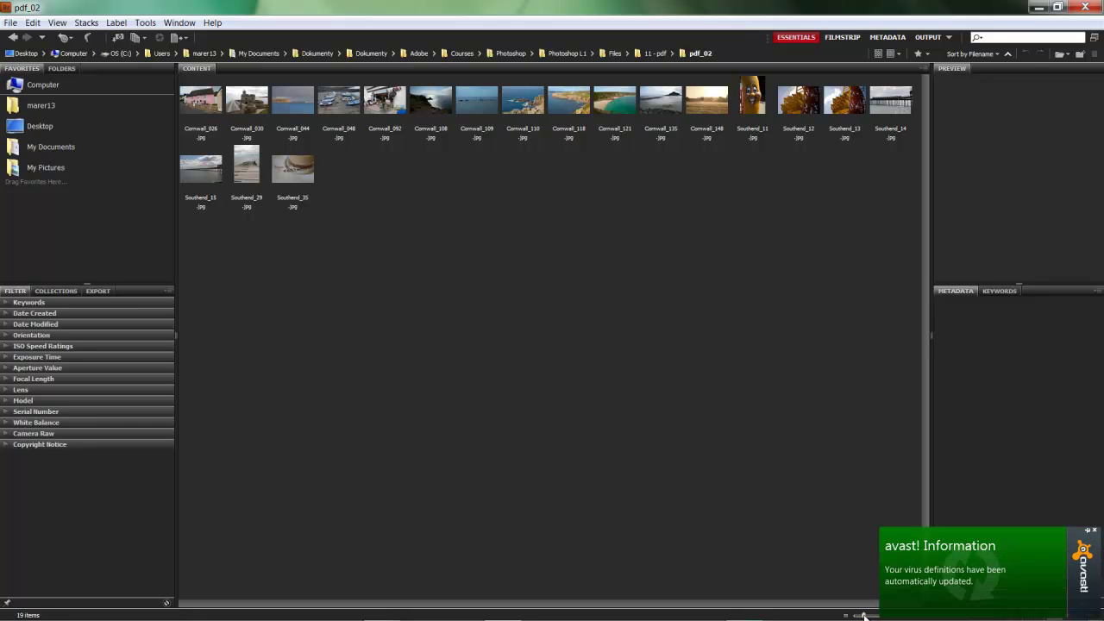
pyautogui.moveTo(863, 615); pyautogui.dragTo(868, 616)
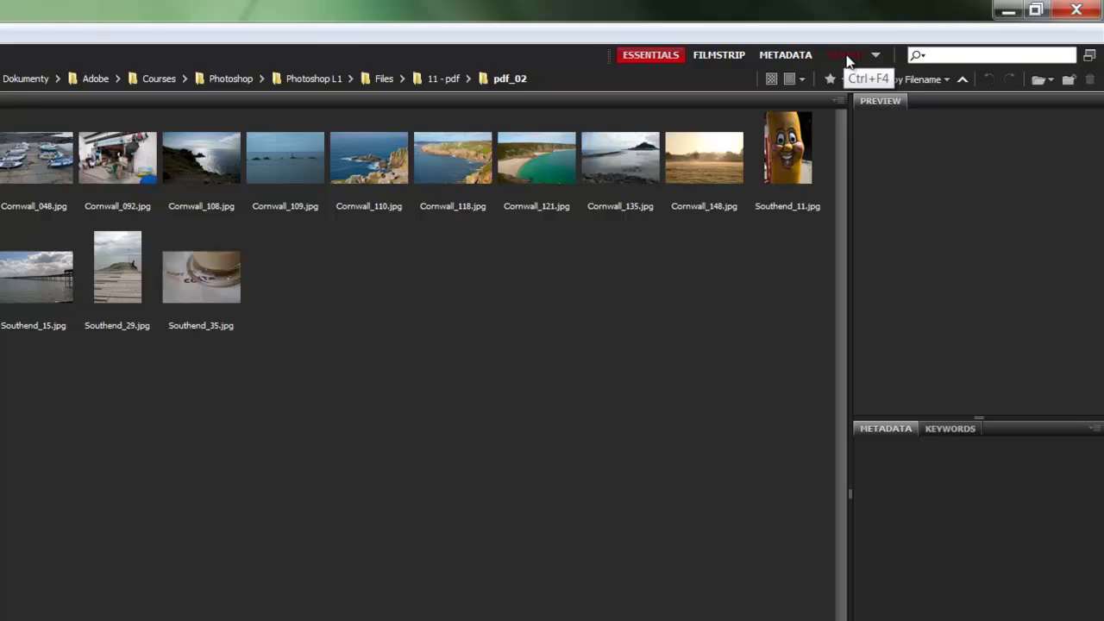
# Step: Switch to the Output workspace, shrink the thumbnails, and select all 19 photos
pyautogui.click(845, 57)
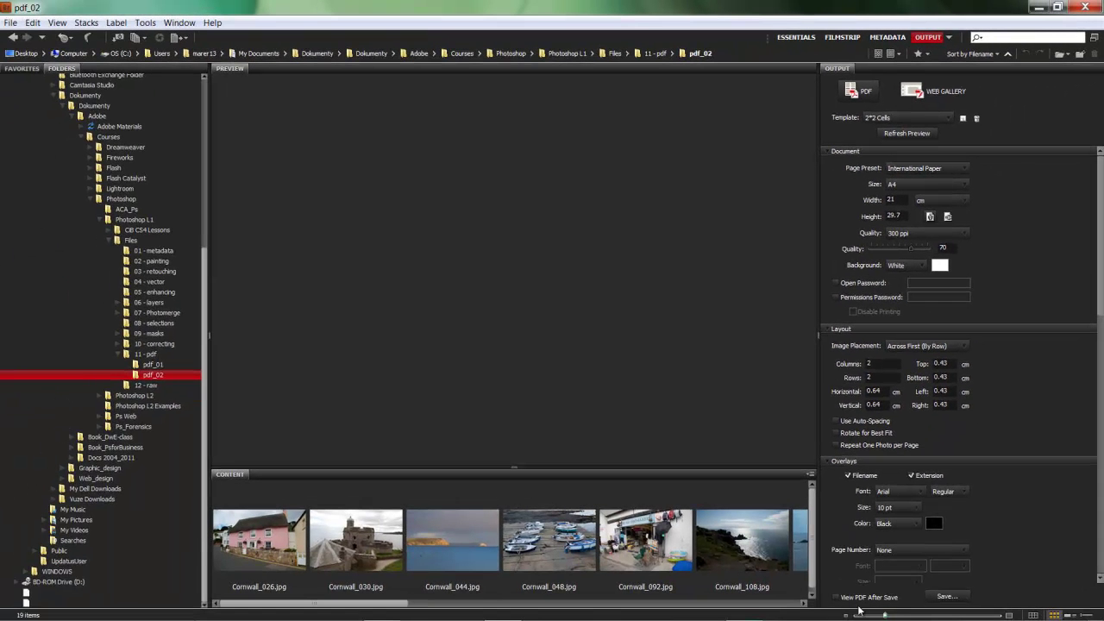
pyautogui.moveTo(881, 615); pyautogui.dragTo(879, 616)
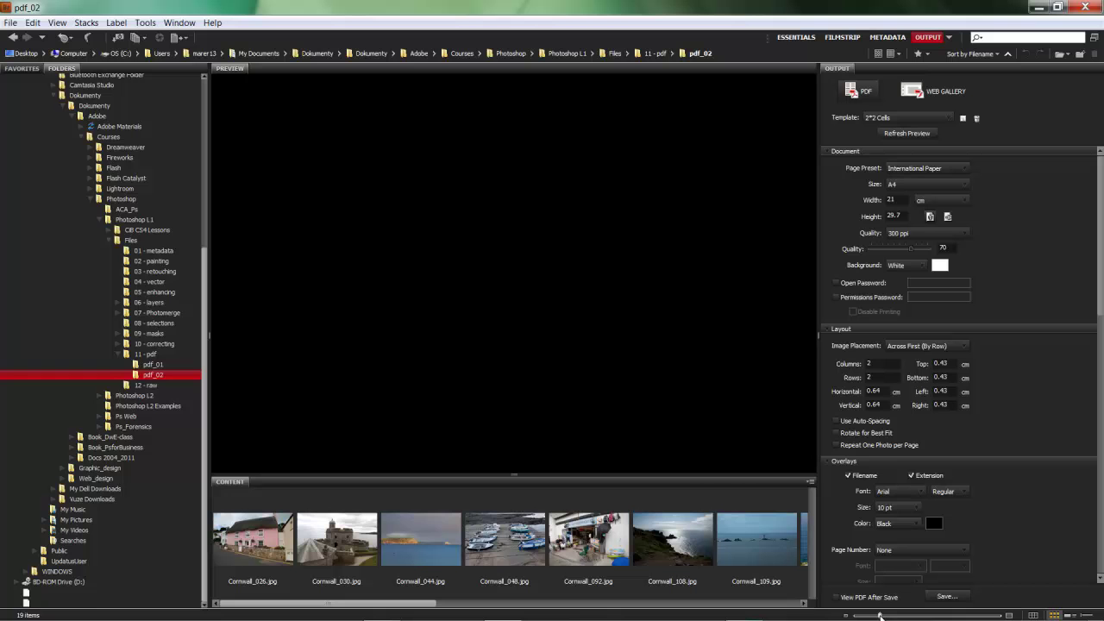
pyautogui.click(257, 544)
pyautogui.hotkey('ctrl', 'a')
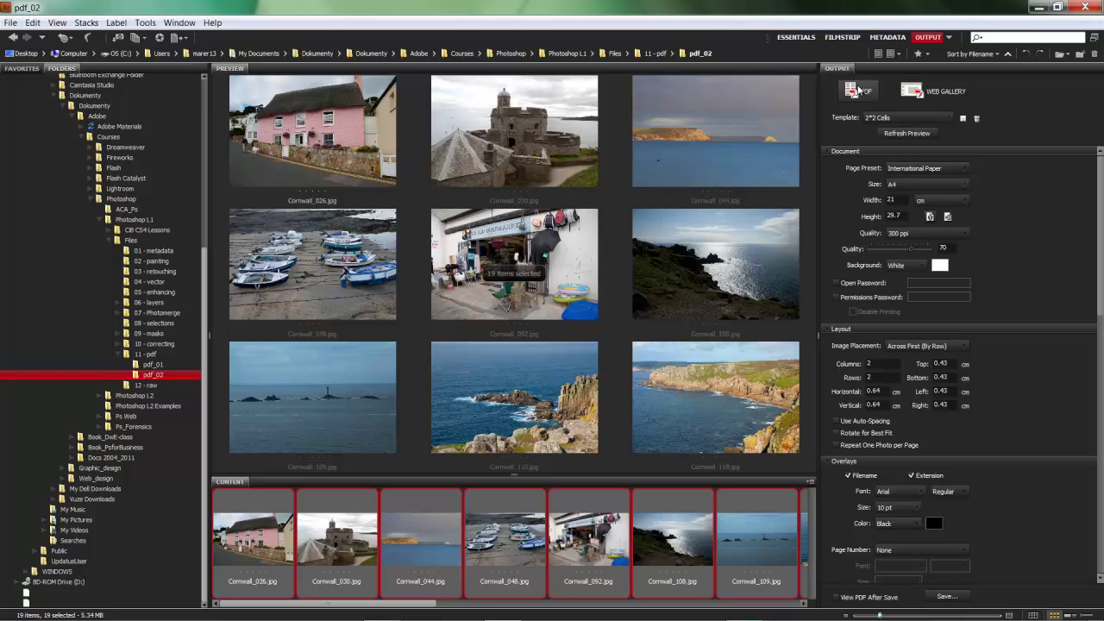
# Step: Apply the 4*5 Contact Sheet template and refresh the preview
pyautogui.click(950, 117)
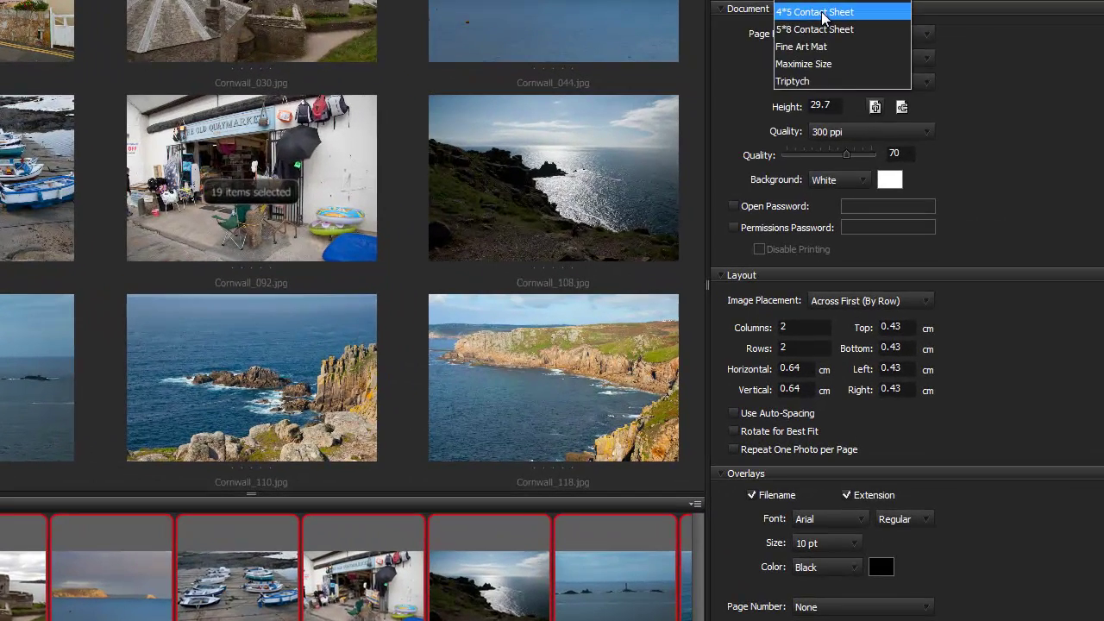
pyautogui.click(895, 154)
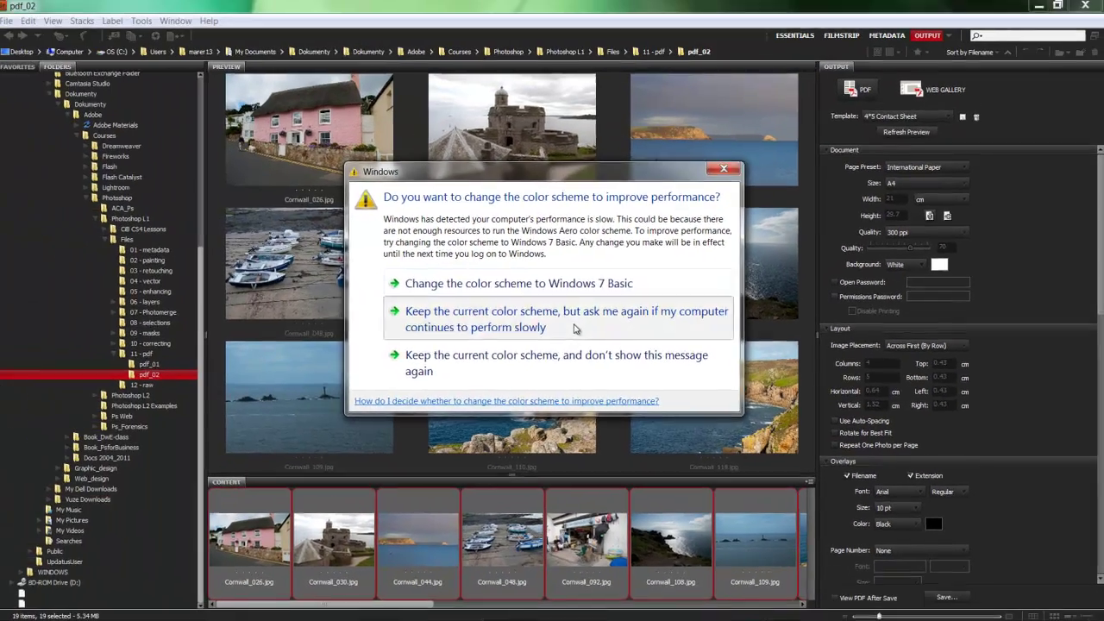
pyautogui.click(445, 291)
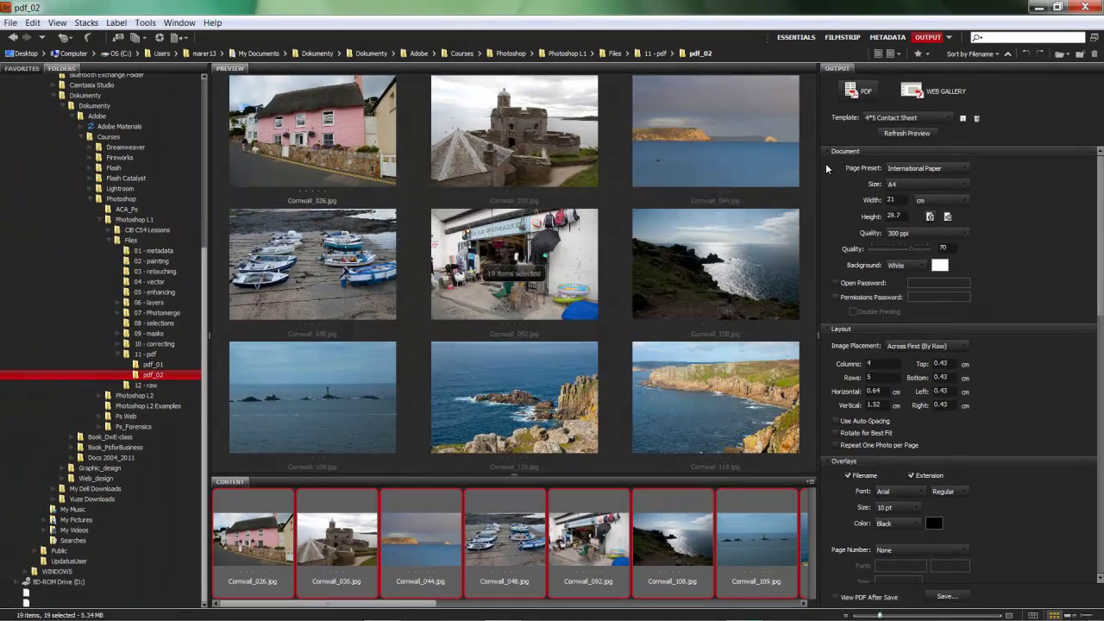
pyautogui.click(888, 134)
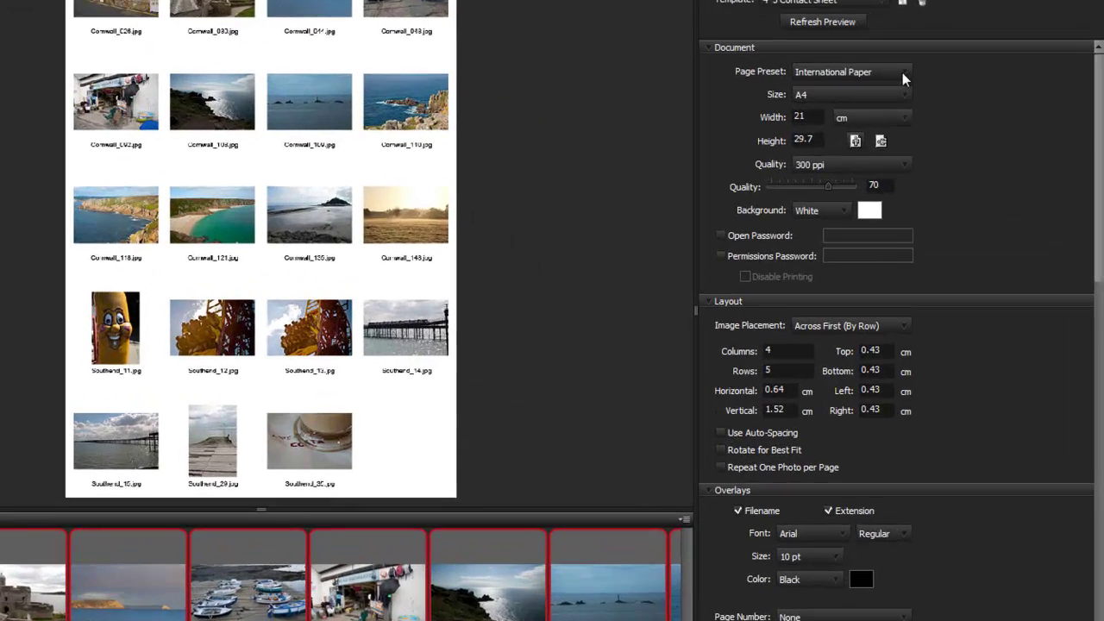
pyautogui.click(961, 167)
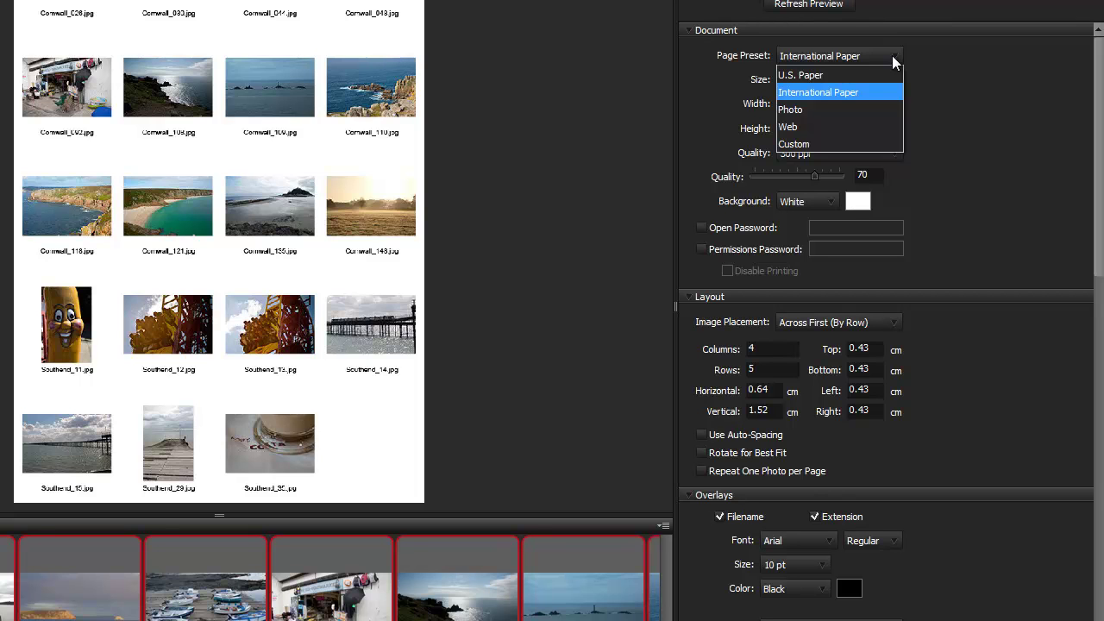
pyautogui.click(892, 55)
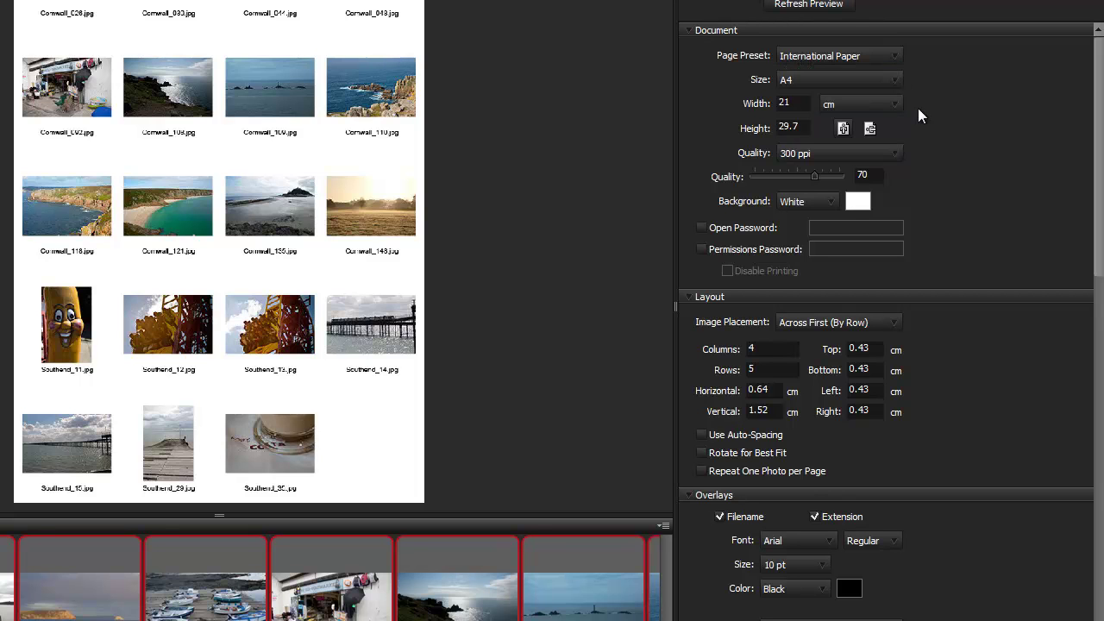
pyautogui.click(810, 150)
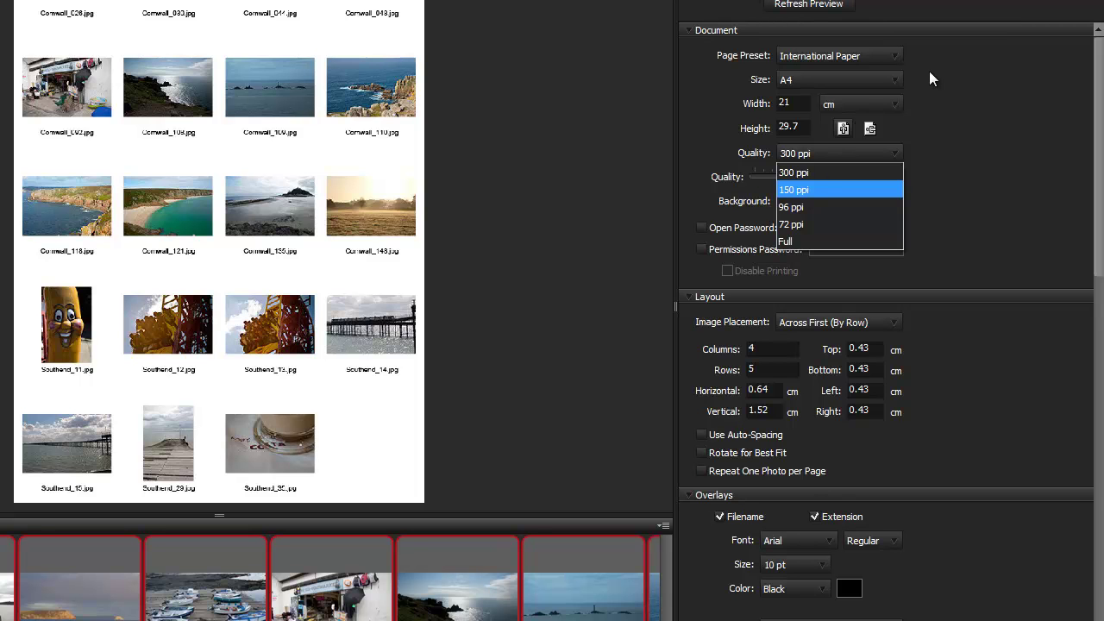
pyautogui.click(885, 56)
pyautogui.click(885, 57)
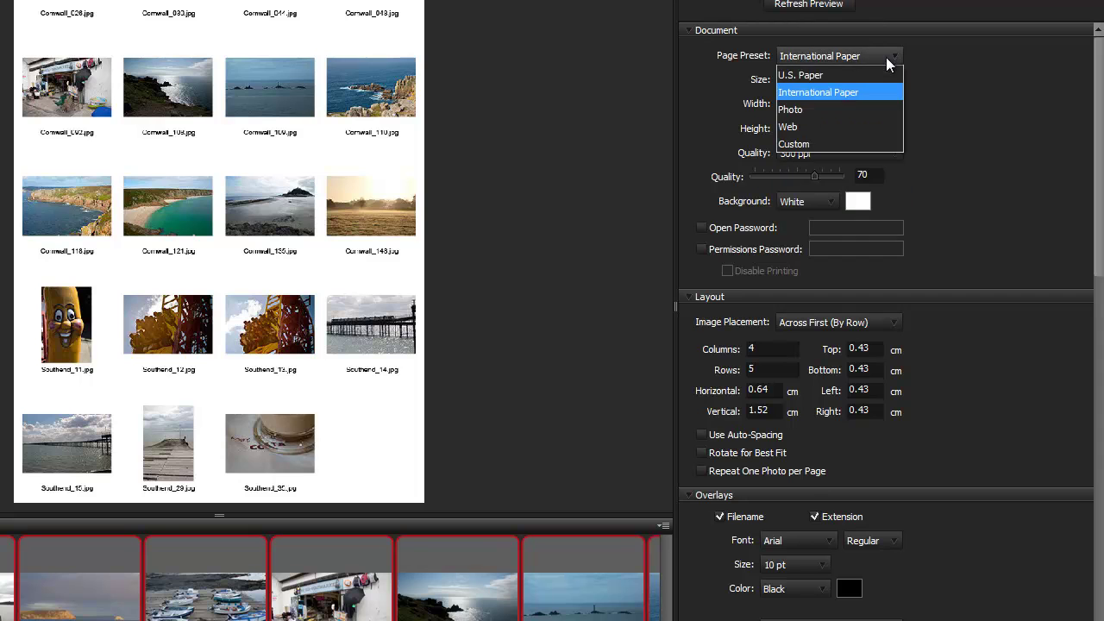
# Step: Use the Web page preset at 800 x 600 pixels with image quality 75
pyautogui.click(825, 128)
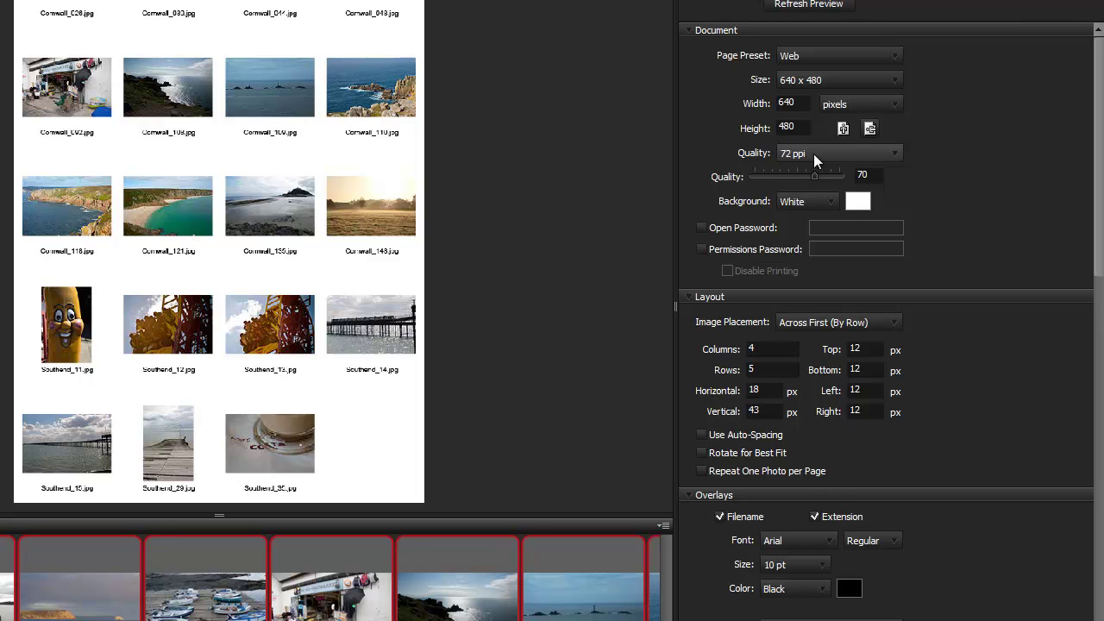
pyautogui.click(892, 81)
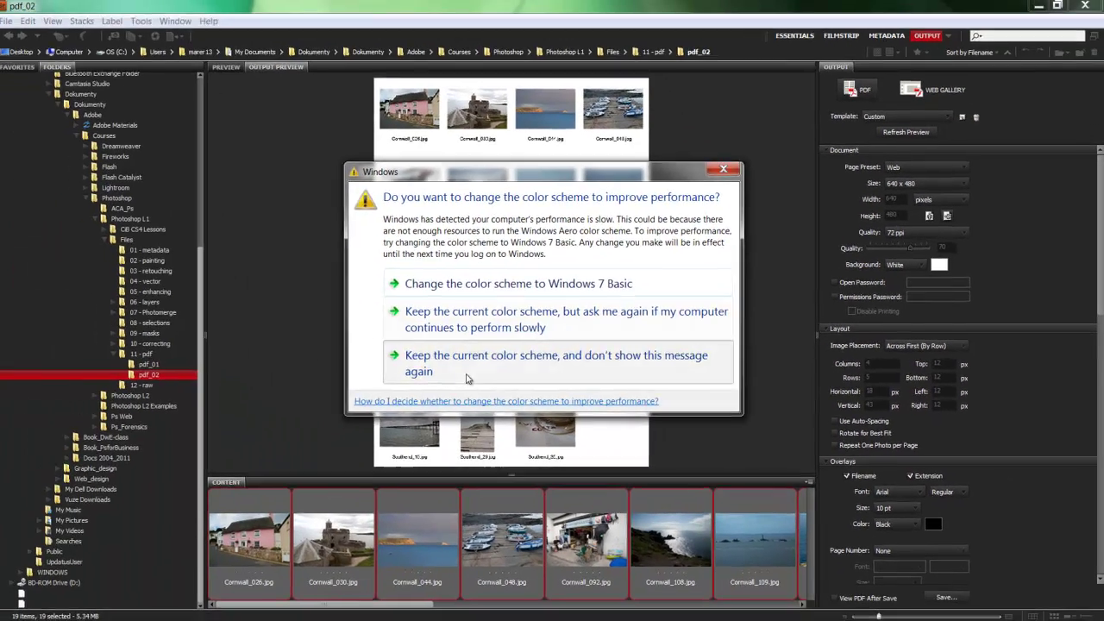
pyautogui.click(466, 377)
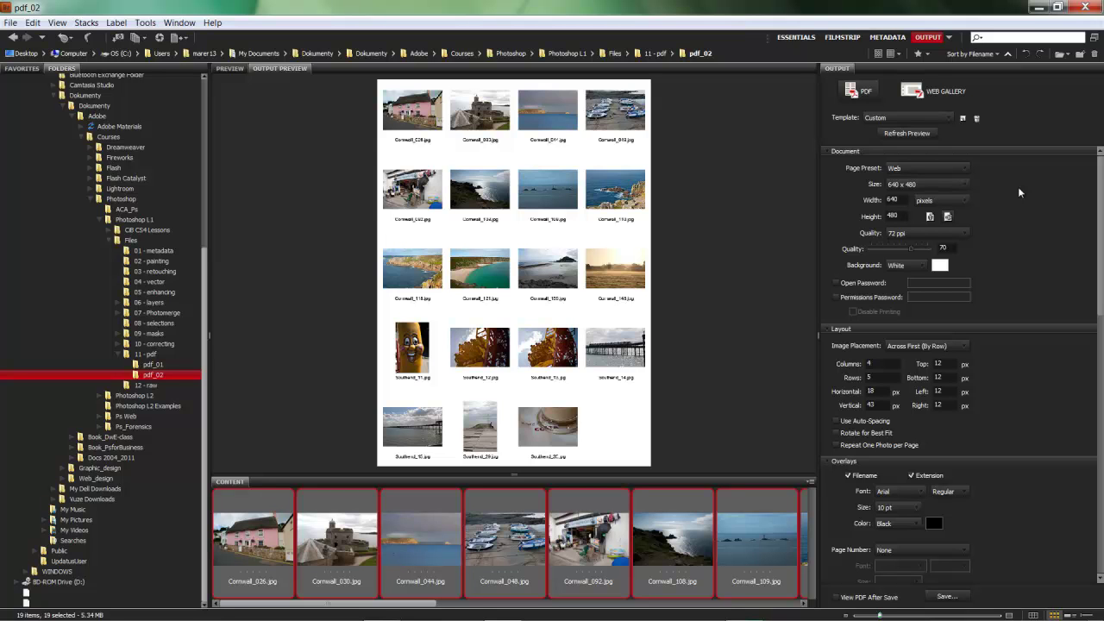
pyautogui.click(966, 185)
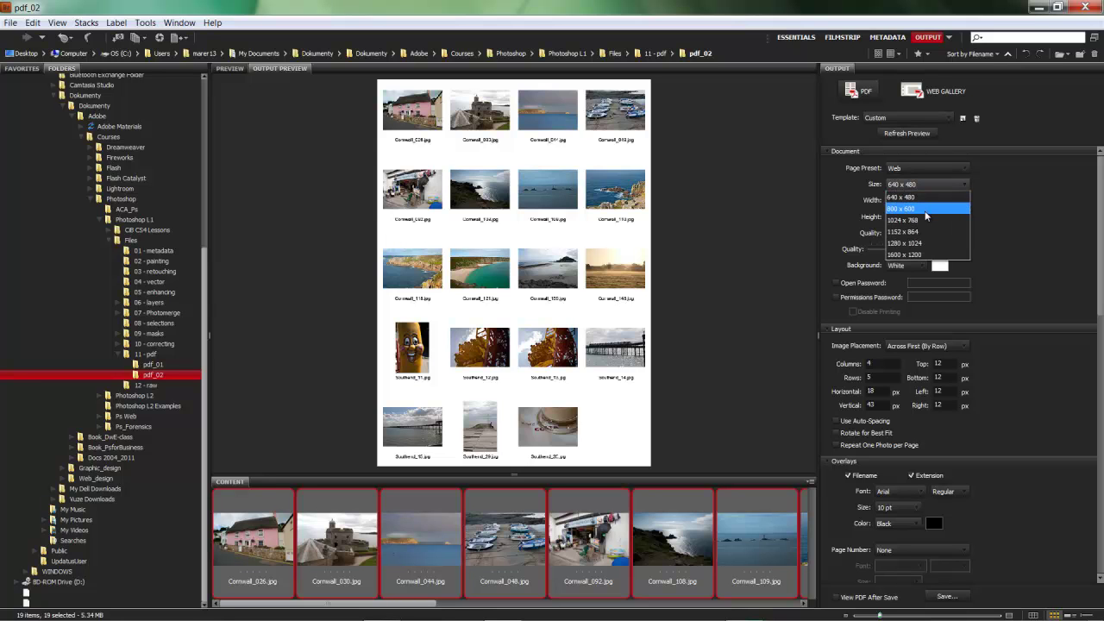
pyautogui.click(924, 211)
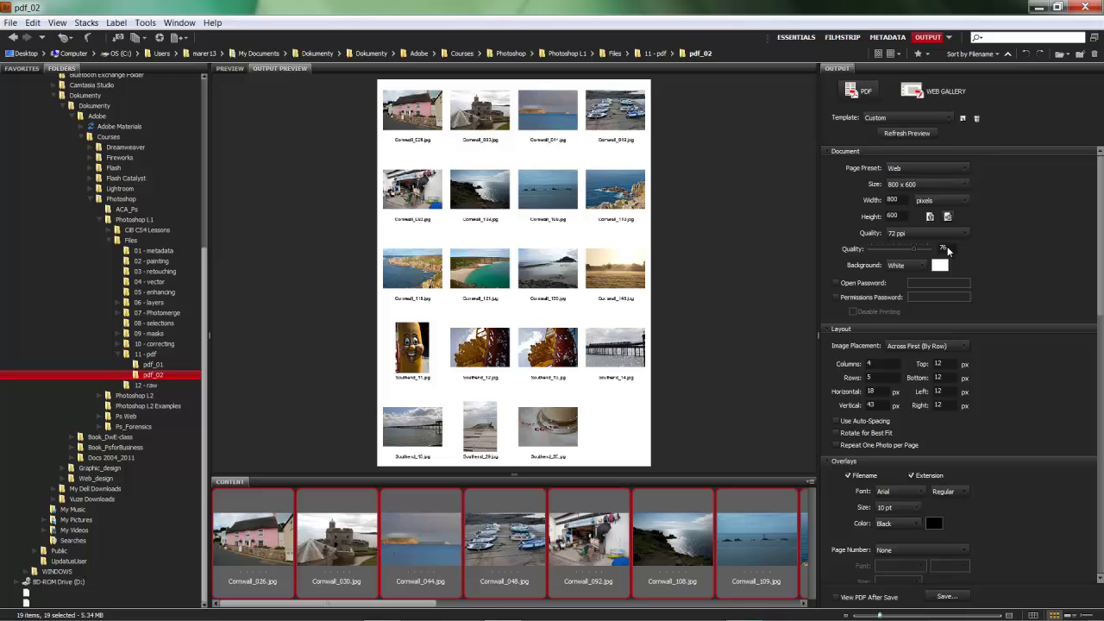
pyautogui.click(948, 248)
pyautogui.press('Return')
# Step: Set the top, bottom, left and right page margins to 30 px
pyautogui.click(933, 364)
pyautogui.write('30')
pyautogui.press('Tab')
pyautogui.write('3')
pyautogui.press('Tab')
pyautogui.write('30')
pyautogui.press('Tab')
pyautogui.write('30')
pyautogui.press('Tab')
# Step: Turn the page to portrait 600 x 800 and refresh the preview
pyautogui.click(895, 134)
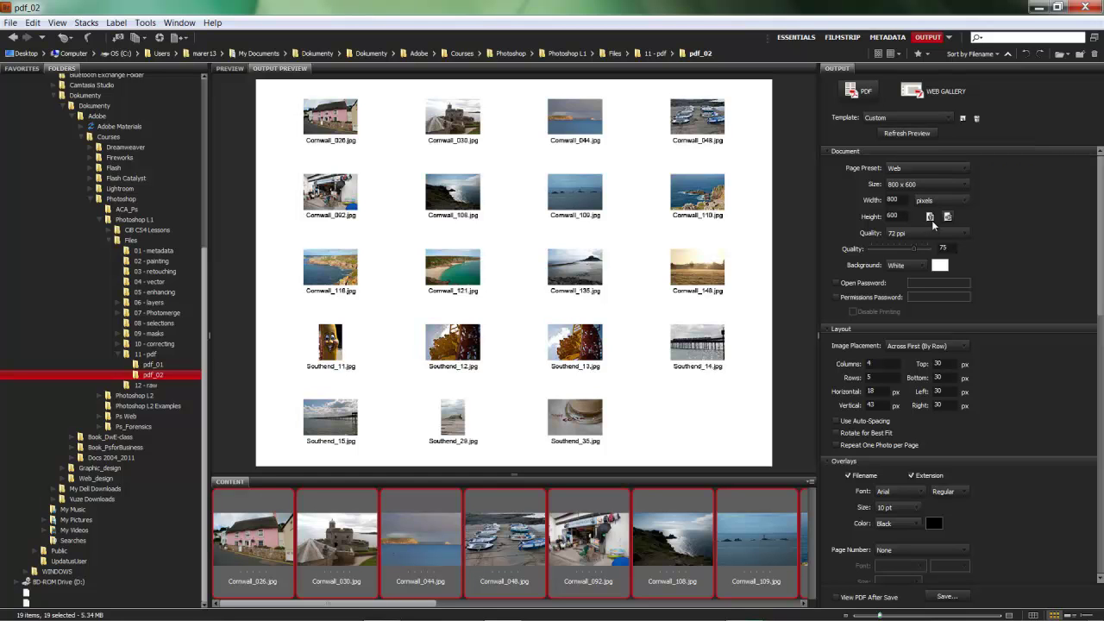
pyautogui.click(930, 216)
pyautogui.click(909, 133)
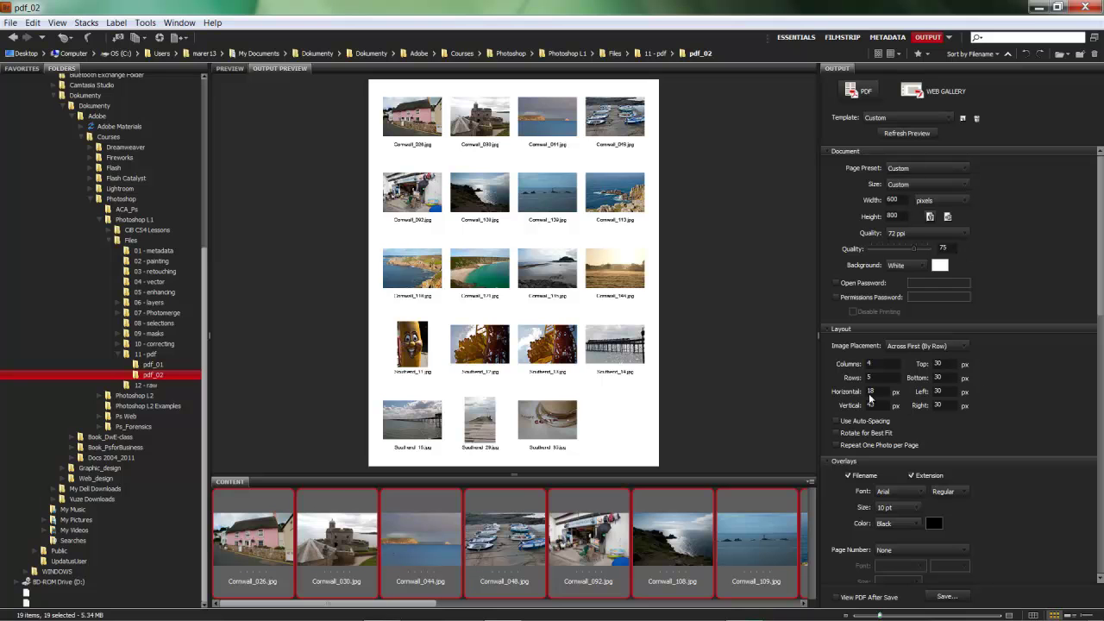
# Step: Set the filename captions to Gabriola Regular 12 pt and refresh the preview
pyautogui.moveTo(1093, 348); pyautogui.dragTo(1086, 270)
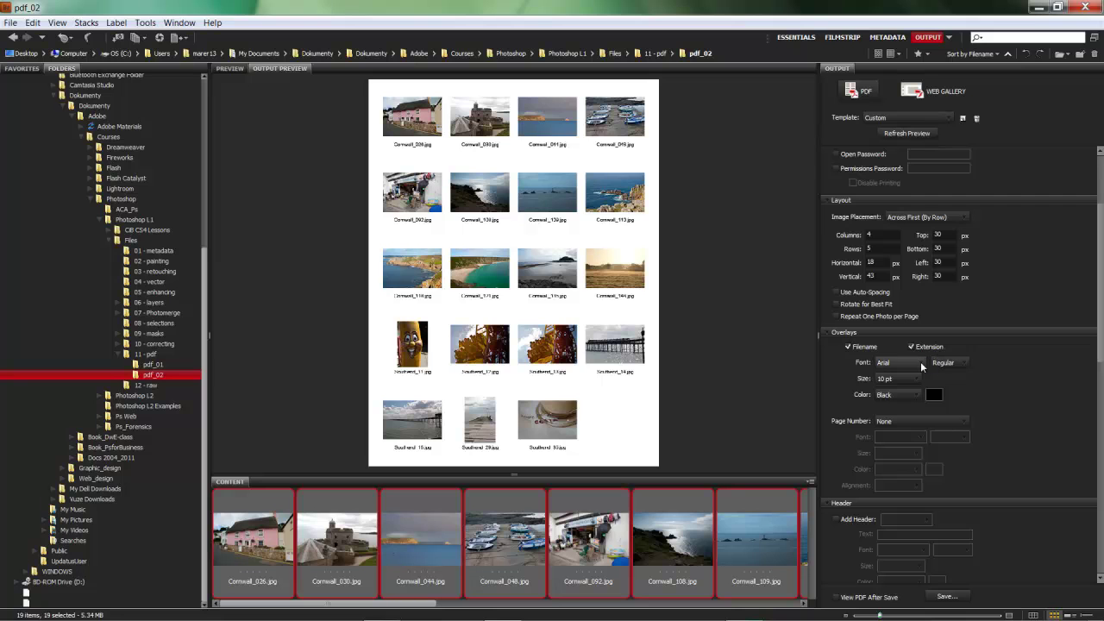
pyautogui.click(921, 365)
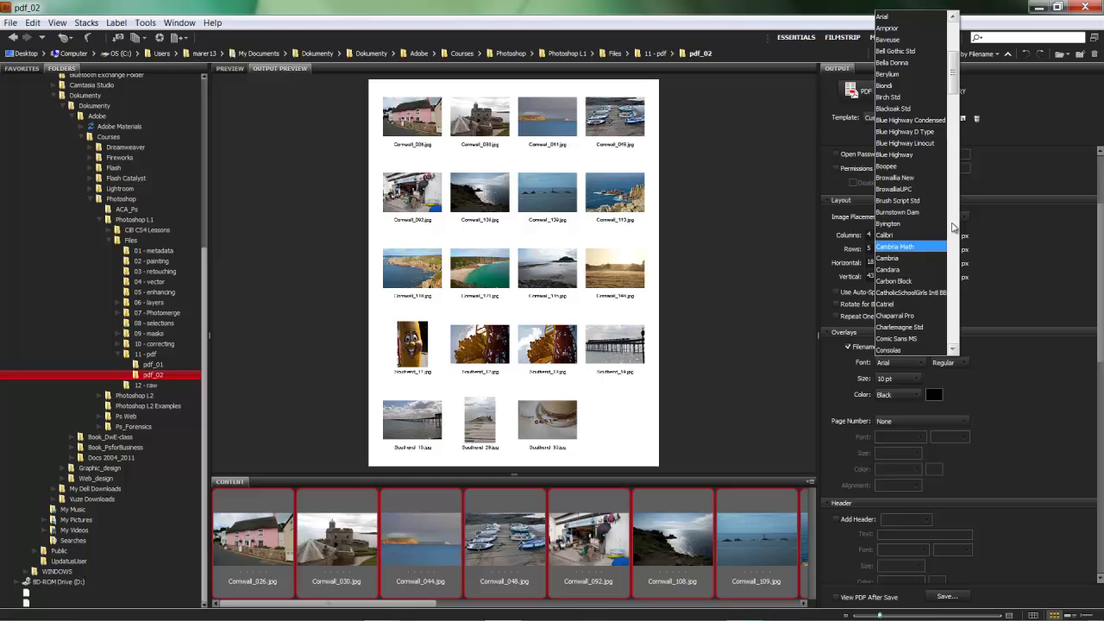
pyautogui.click(956, 277)
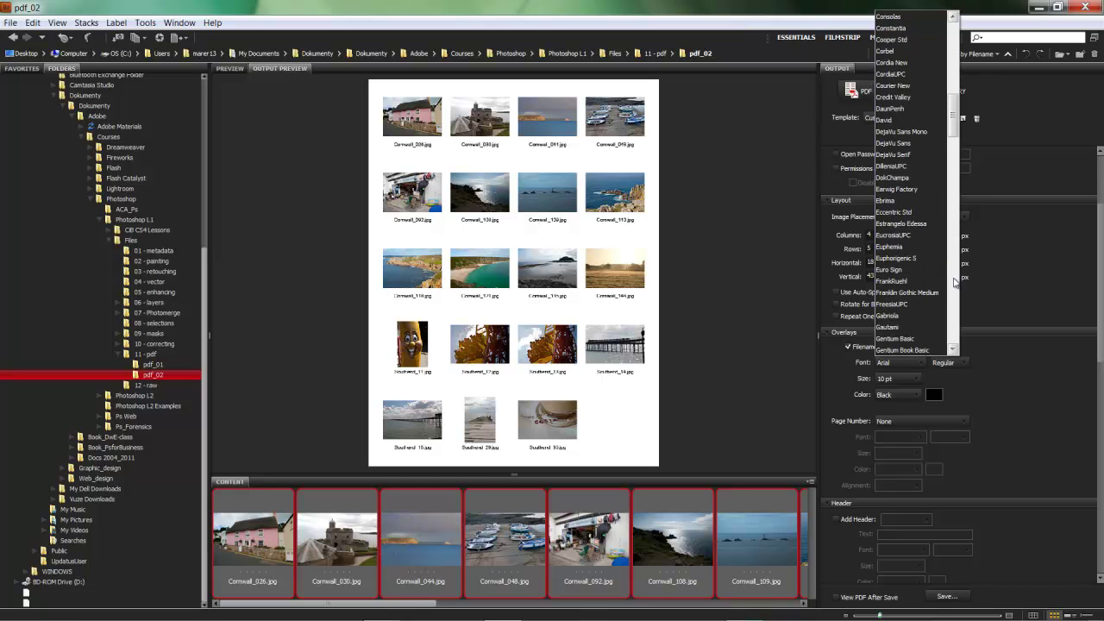
pyautogui.click(907, 315)
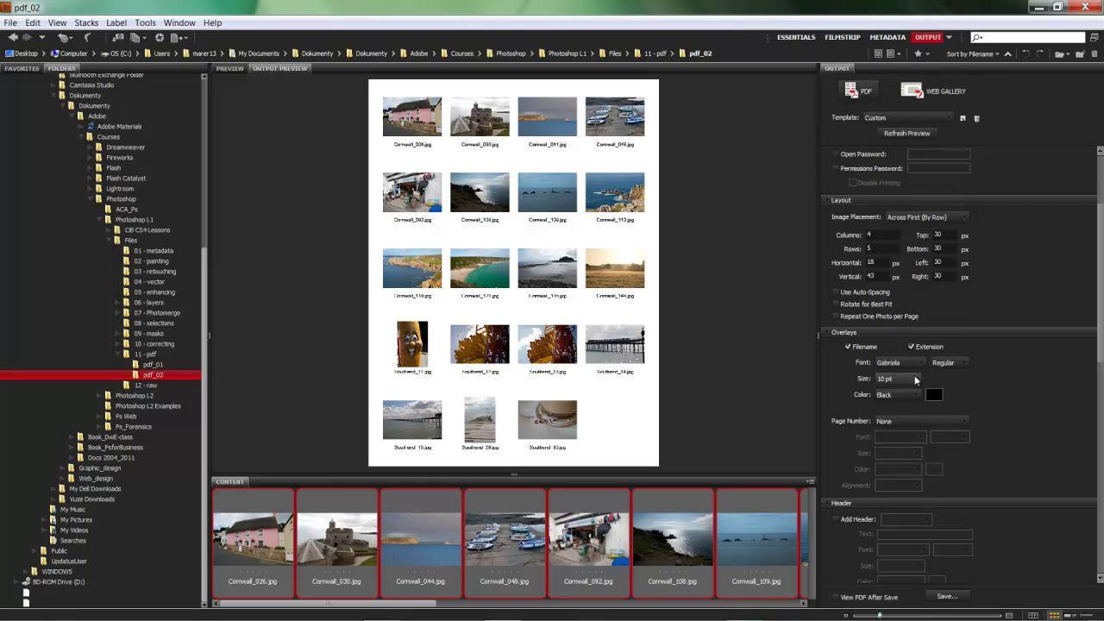
pyautogui.click(916, 379)
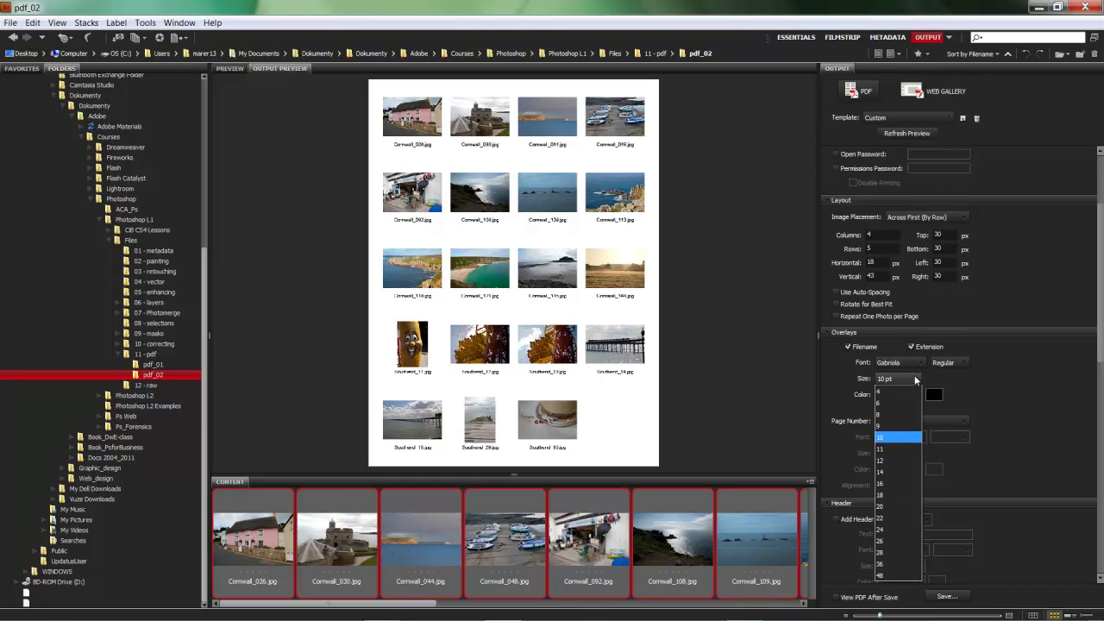
pyautogui.click(889, 464)
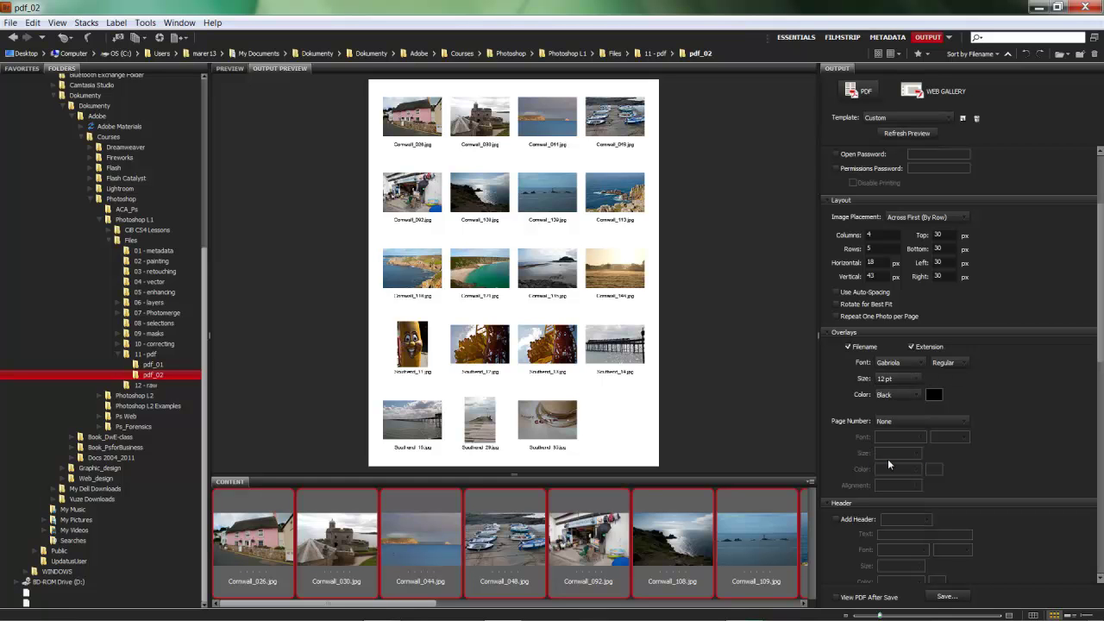
pyautogui.click(946, 367)
pyautogui.click(956, 372)
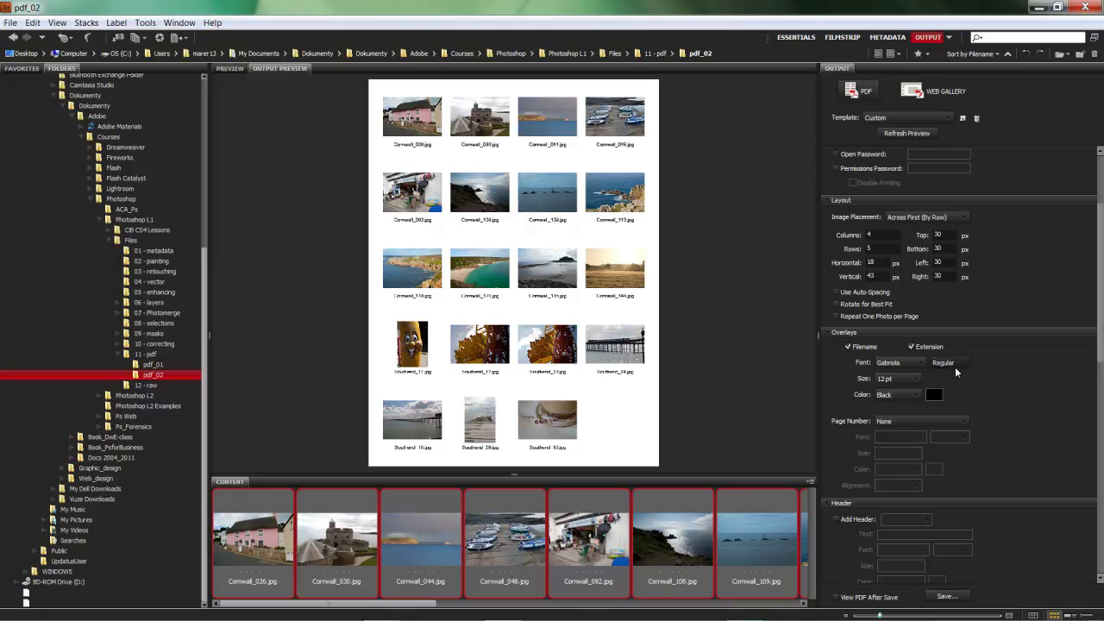
pyautogui.click(899, 136)
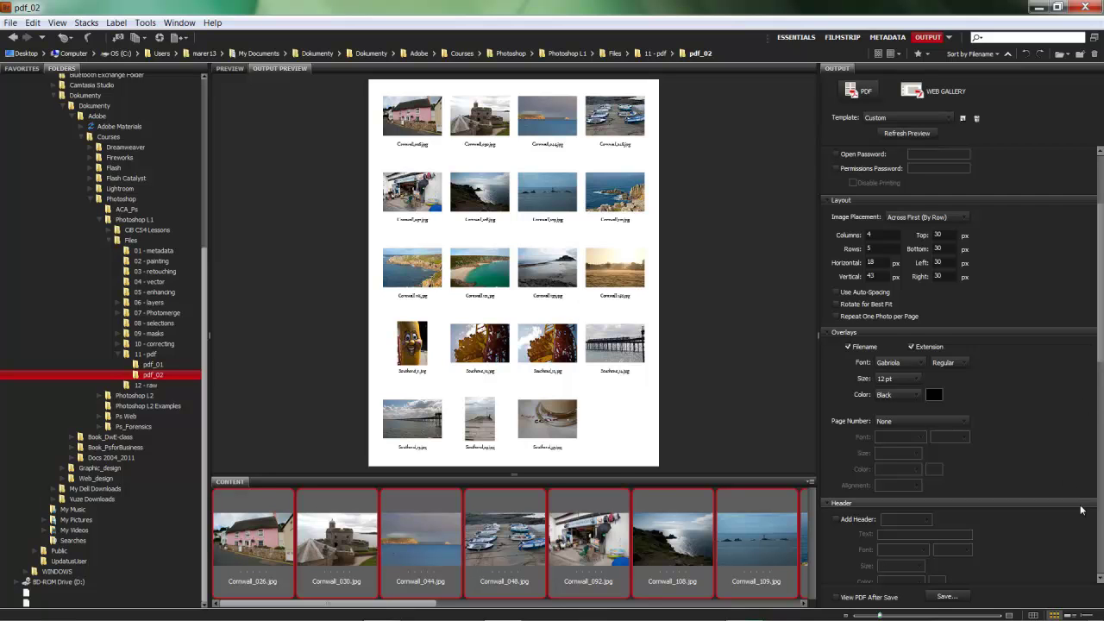
# Step: Add a centred page header reading 'Britain 2010'
pyautogui.click(1099, 582)
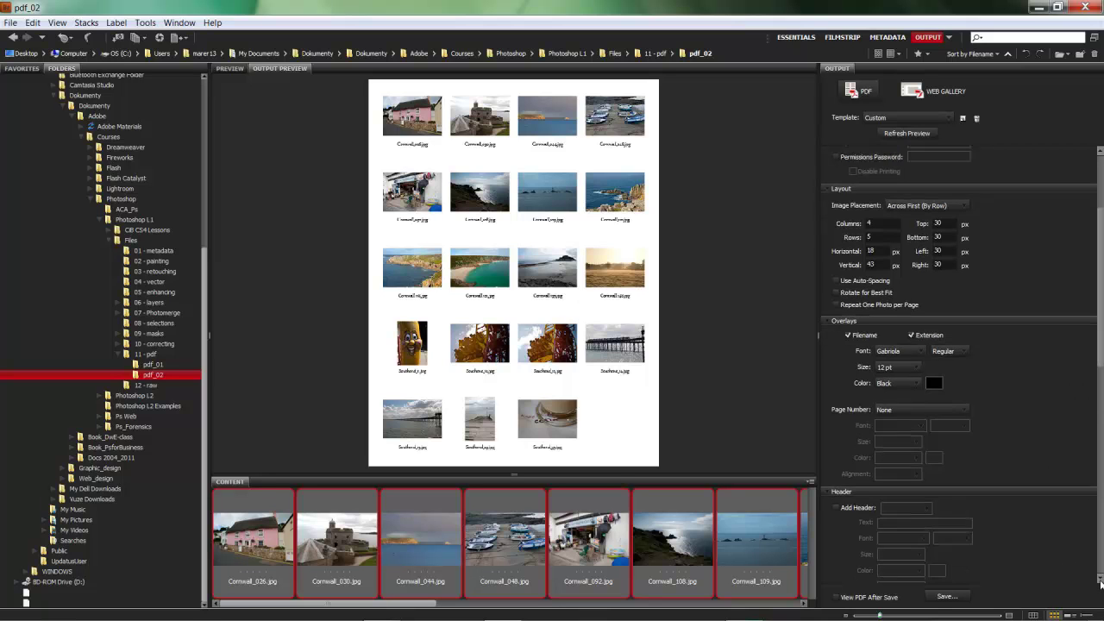
pyautogui.click(1099, 583)
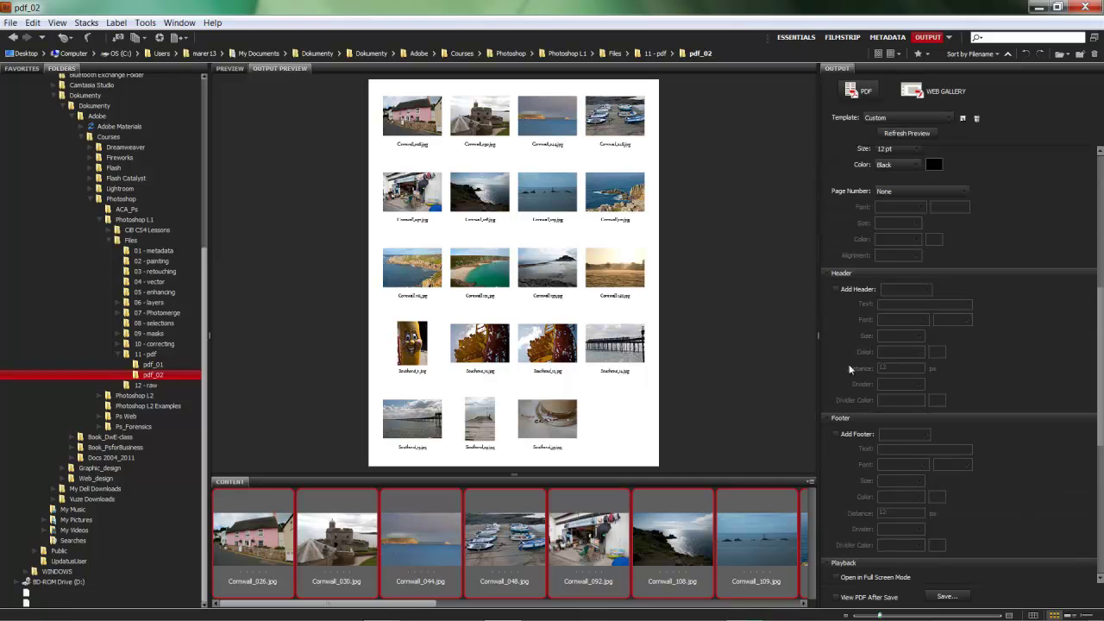
pyautogui.click(834, 287)
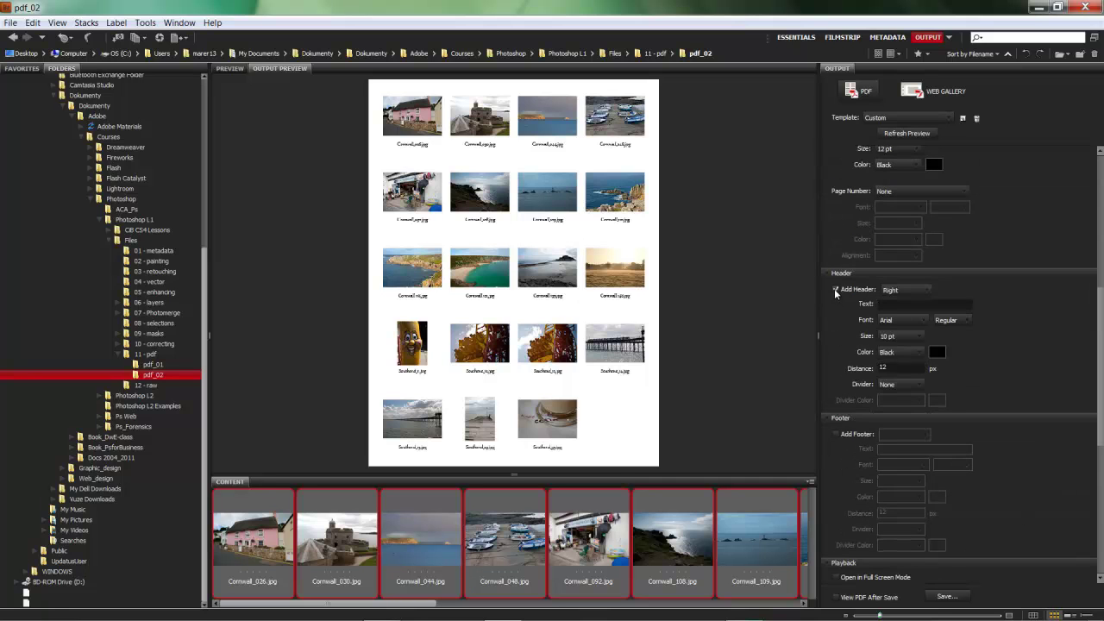
pyautogui.click(904, 291)
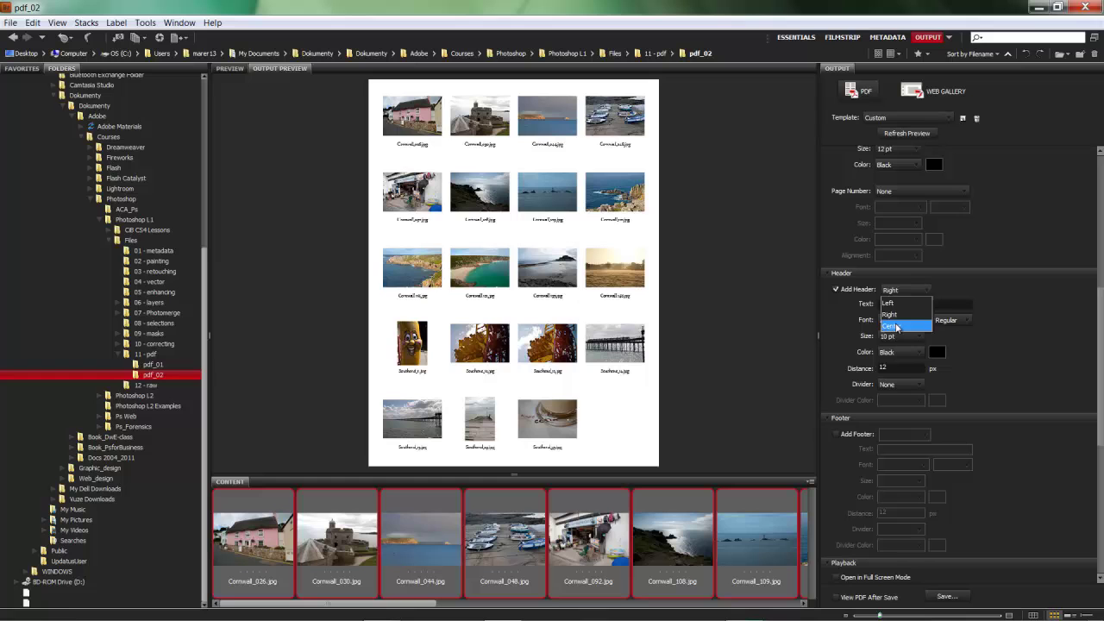
pyautogui.click(895, 325)
pyautogui.click(897, 306)
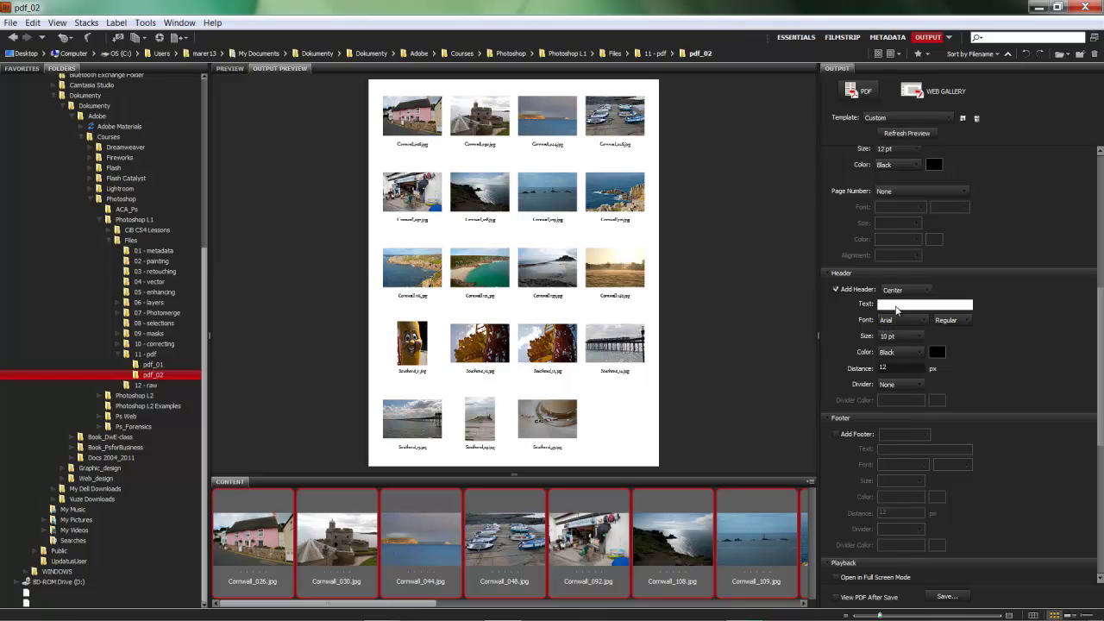
pyautogui.write('C')
pyautogui.press('BackSpace')
pyautogui.press('BackSpace')
pyautogui.press('BackSpace')
pyautogui.write('Britain 2010')
# Step: Set the header font to Gabriola 20 pt and refresh the preview
pyautogui.click(921, 323)
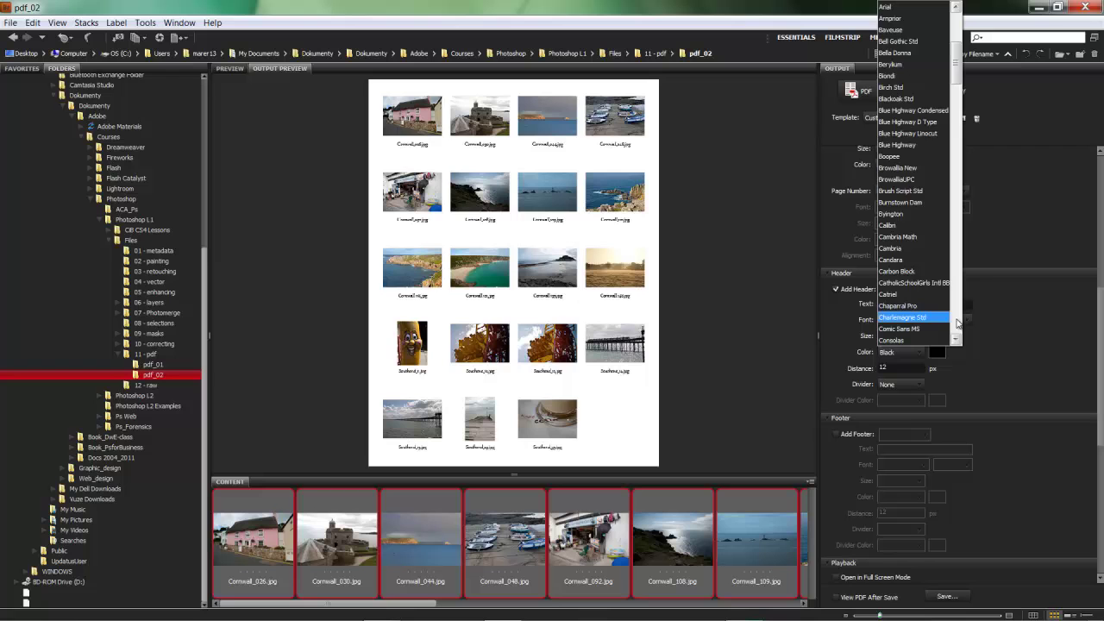
pyautogui.click(910, 306)
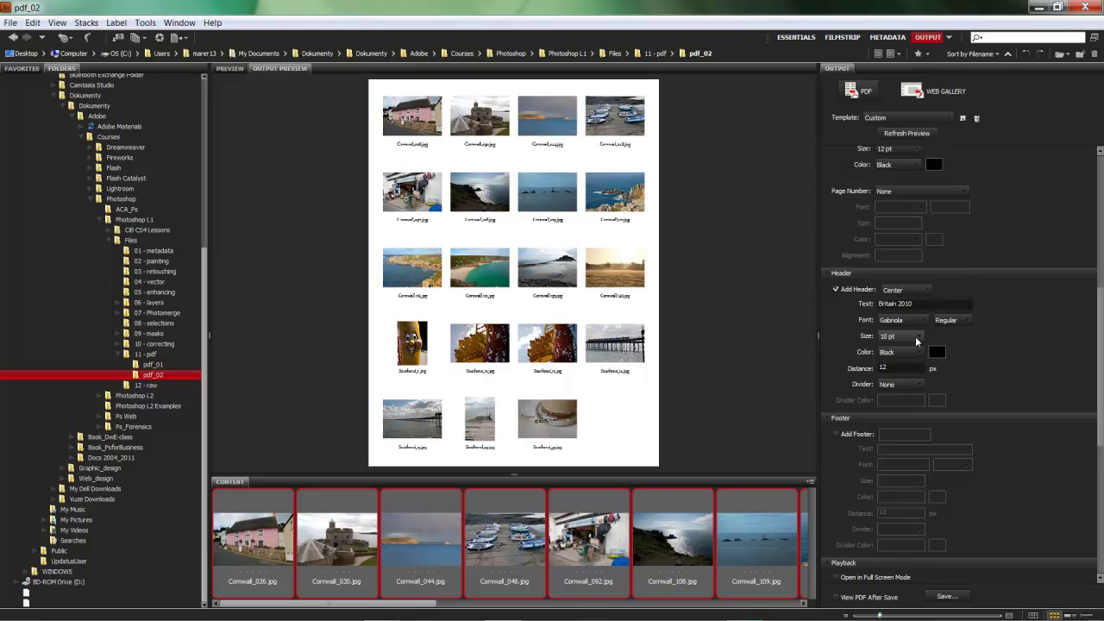
pyautogui.click(915, 335)
pyautogui.click(897, 452)
pyautogui.click(916, 336)
pyautogui.click(891, 463)
pyautogui.click(902, 135)
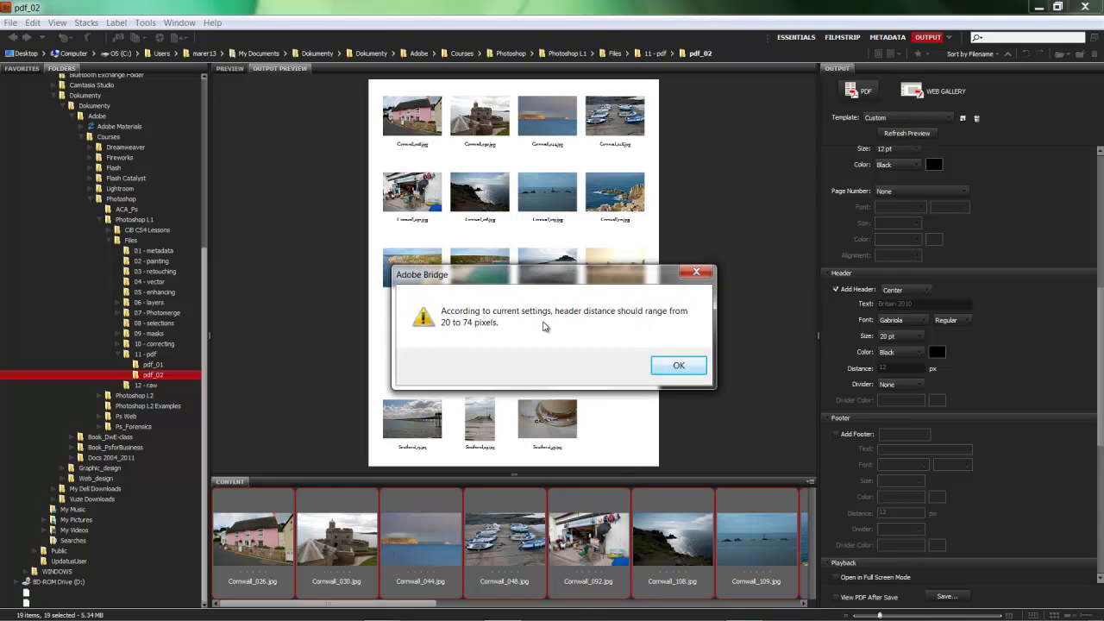
# Step: Change the header distance from 12 to 20 px and refresh the preview
pyautogui.click(675, 368)
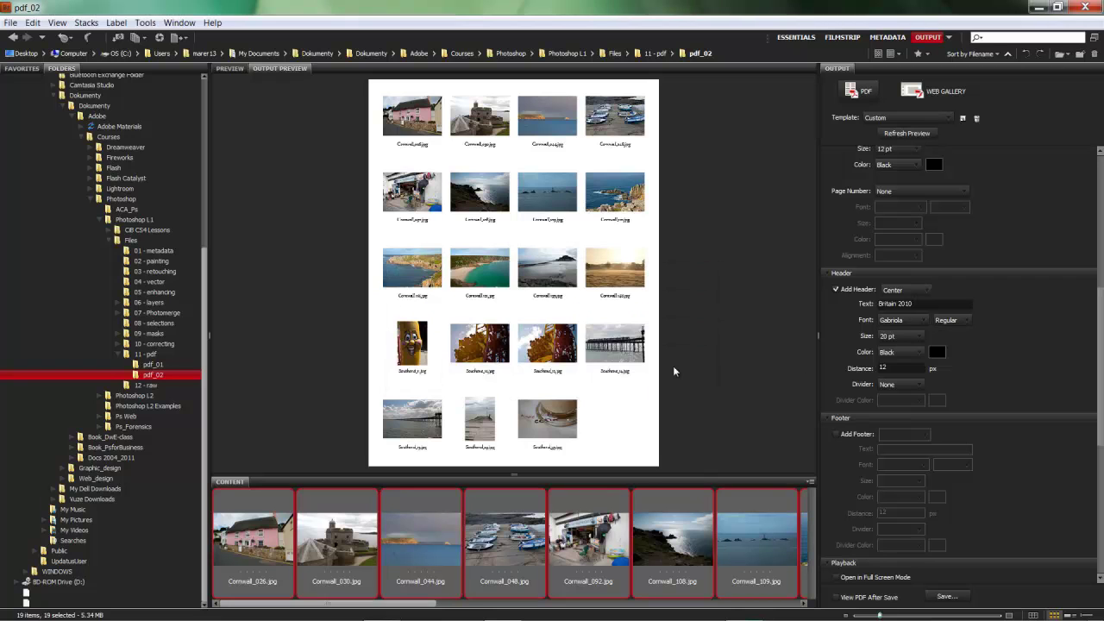
pyautogui.click(891, 368)
pyautogui.press('BackSpace')
pyautogui.write('20')
pyautogui.click(903, 134)
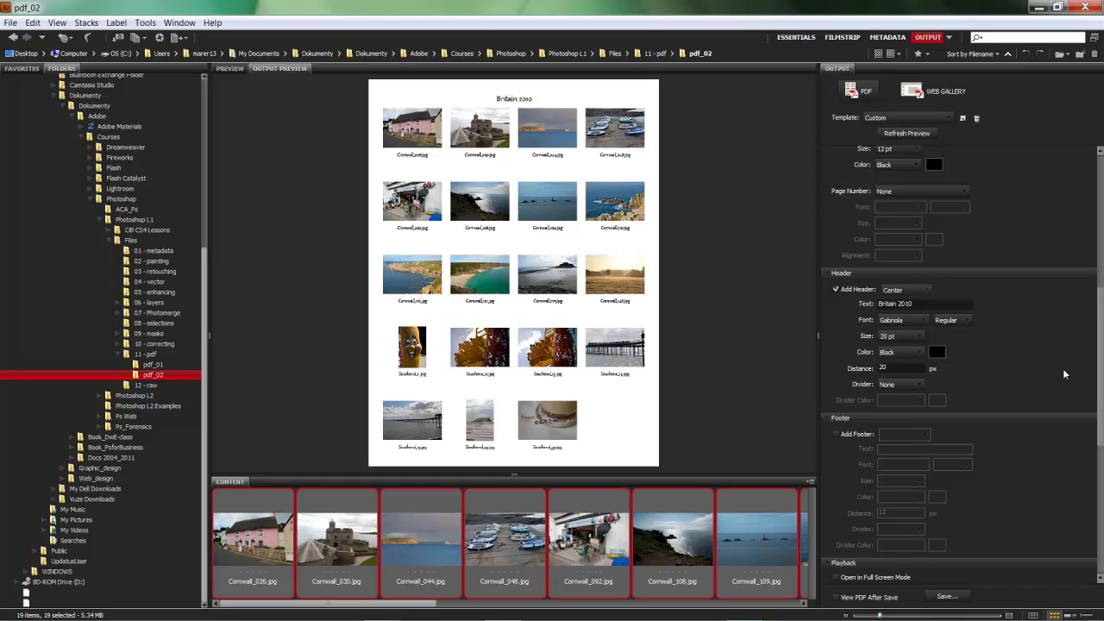
# Step: Add a centred footer with the photographer's copyright line and refresh the preview
pyautogui.click(835, 435)
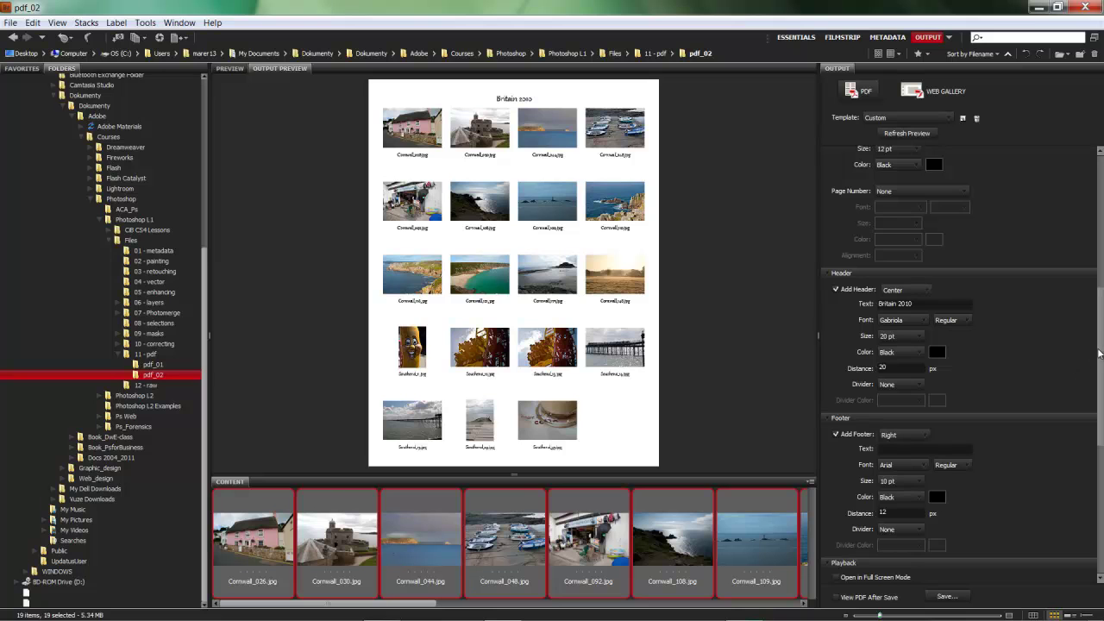
pyautogui.moveTo(1098, 353); pyautogui.dragTo(1095, 390)
pyautogui.click(897, 331)
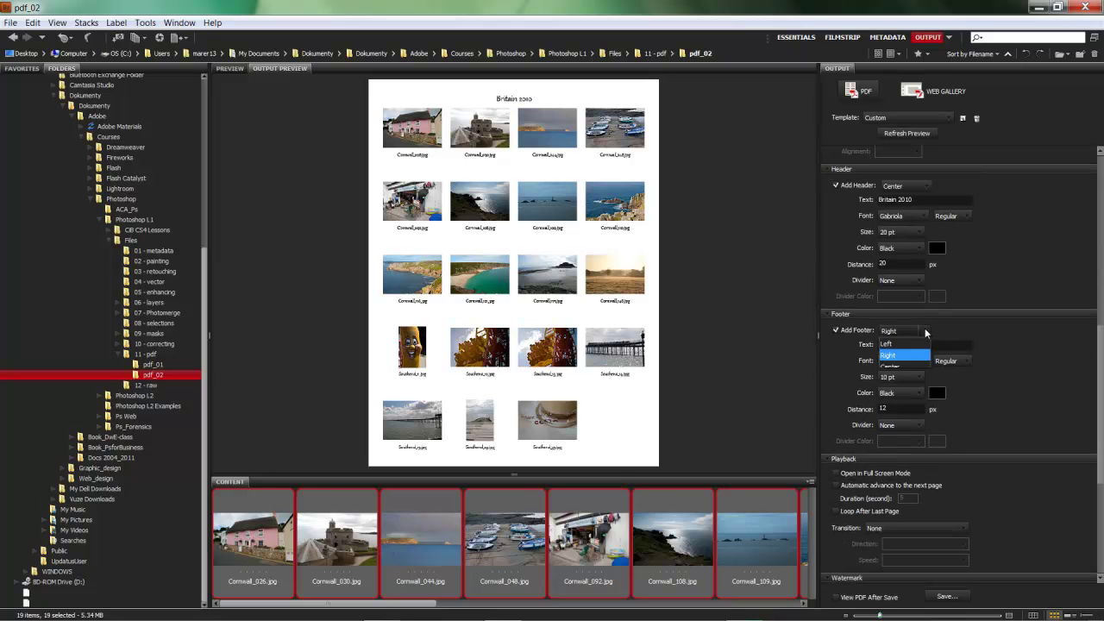
pyautogui.click(899, 367)
pyautogui.click(891, 347)
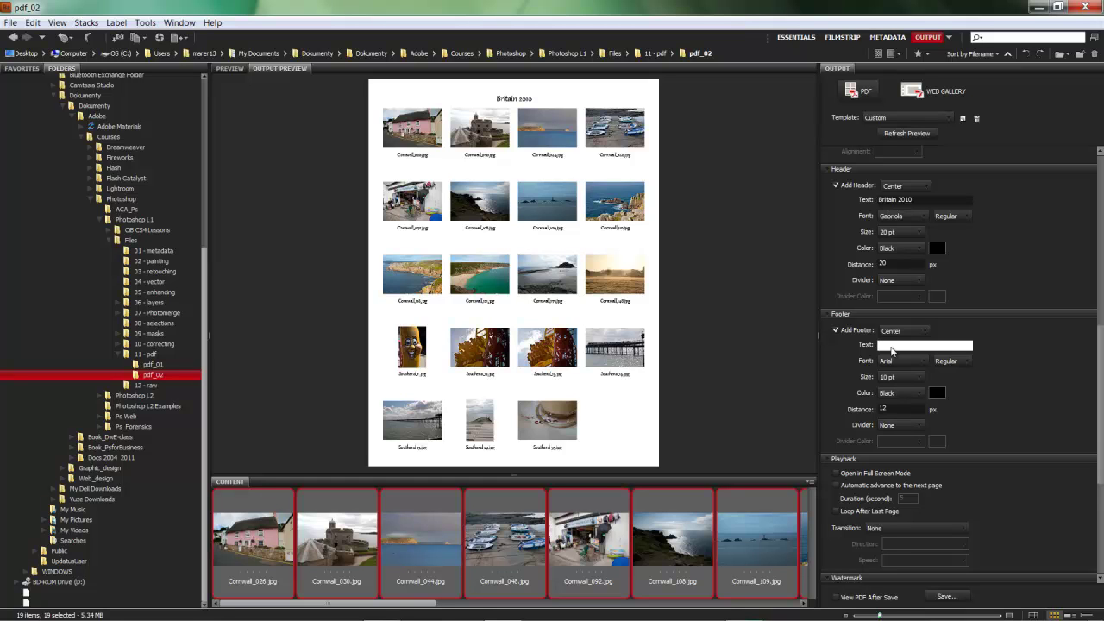
pyautogui.write('2011')
pyautogui.write(' M')
pyautogui.write('arek Mularcz')
pyautogui.write('yk Ph')
pyautogui.write('otography')
pyautogui.write('.')
pyautogui.write(' All rig')
pyautogui.write('hts reserv')
pyautogui.write('ed')
pyautogui.write('.')
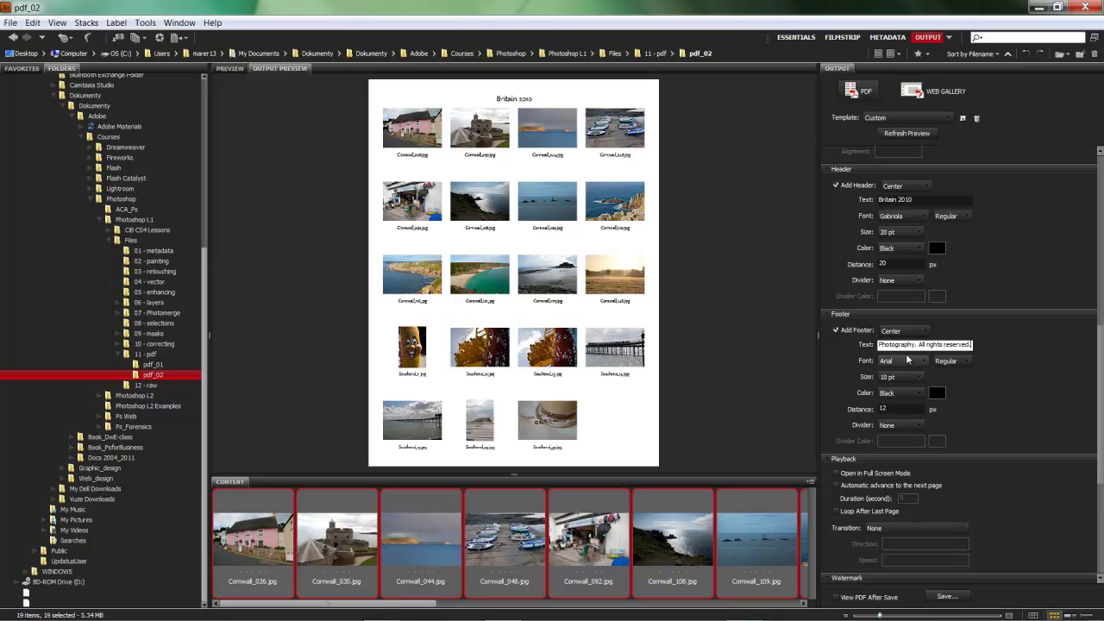
pyautogui.click(902, 136)
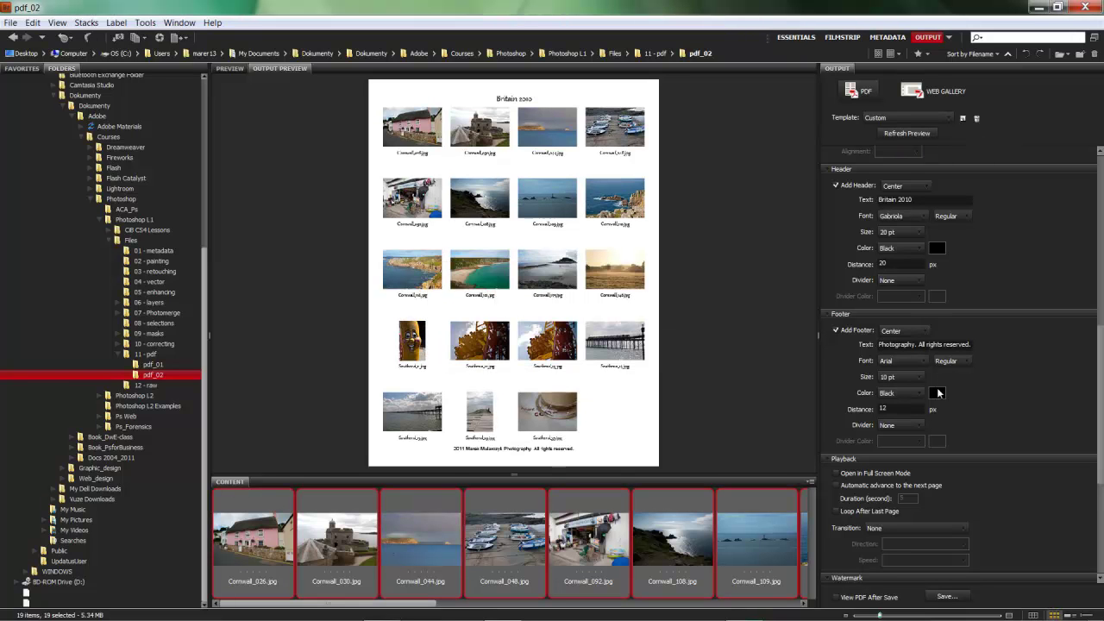
# Step: Colour the footer text a mid grey and refresh the preview
pyautogui.click(937, 394)
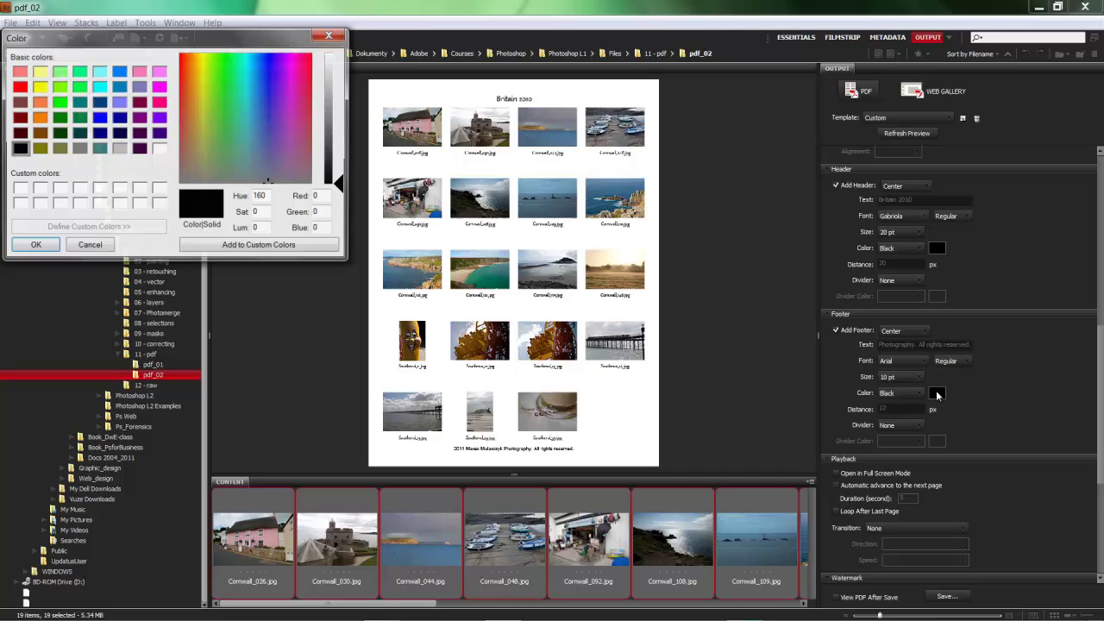
pyautogui.moveTo(339, 184); pyautogui.dragTo(339, 150)
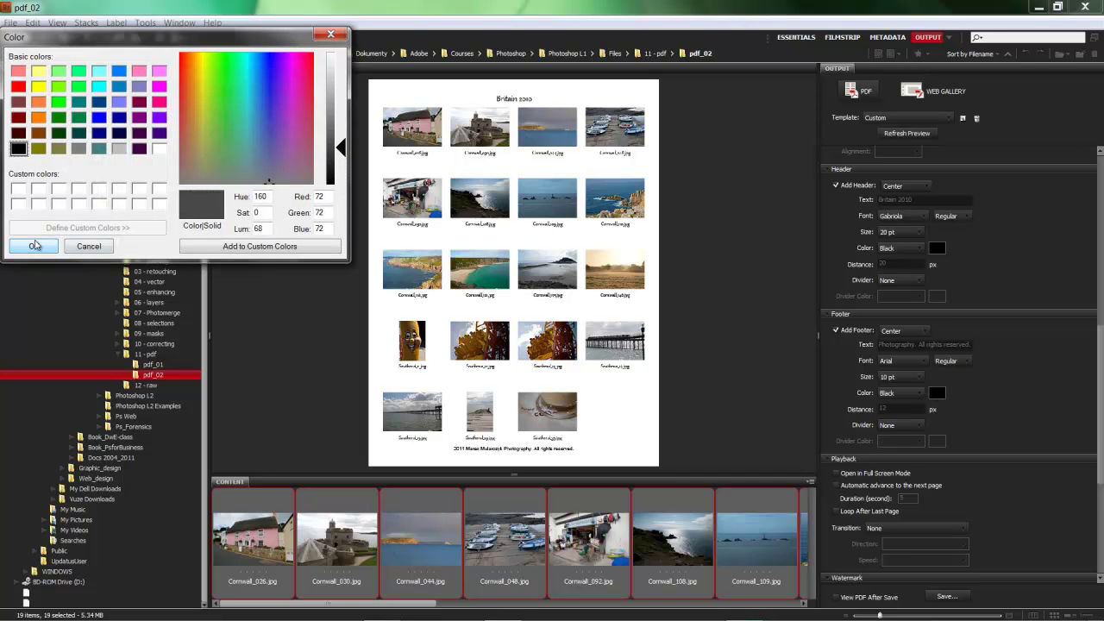
pyautogui.click(38, 246)
pyautogui.click(906, 134)
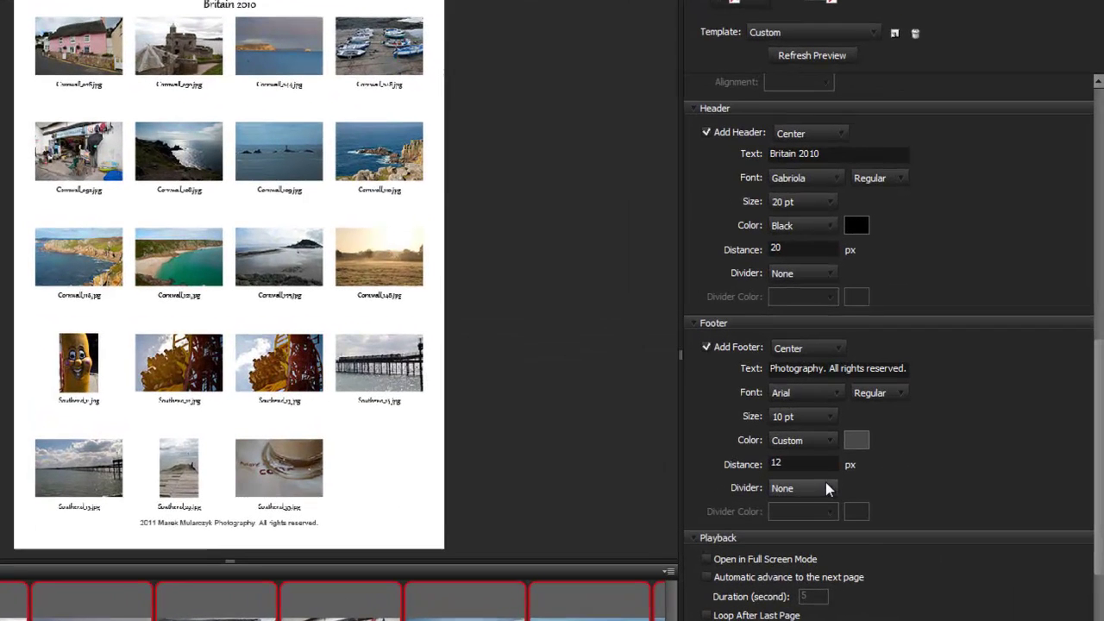
# Step: Add a 1 px black divider line to the footer and refresh the preview
pyautogui.click(916, 426)
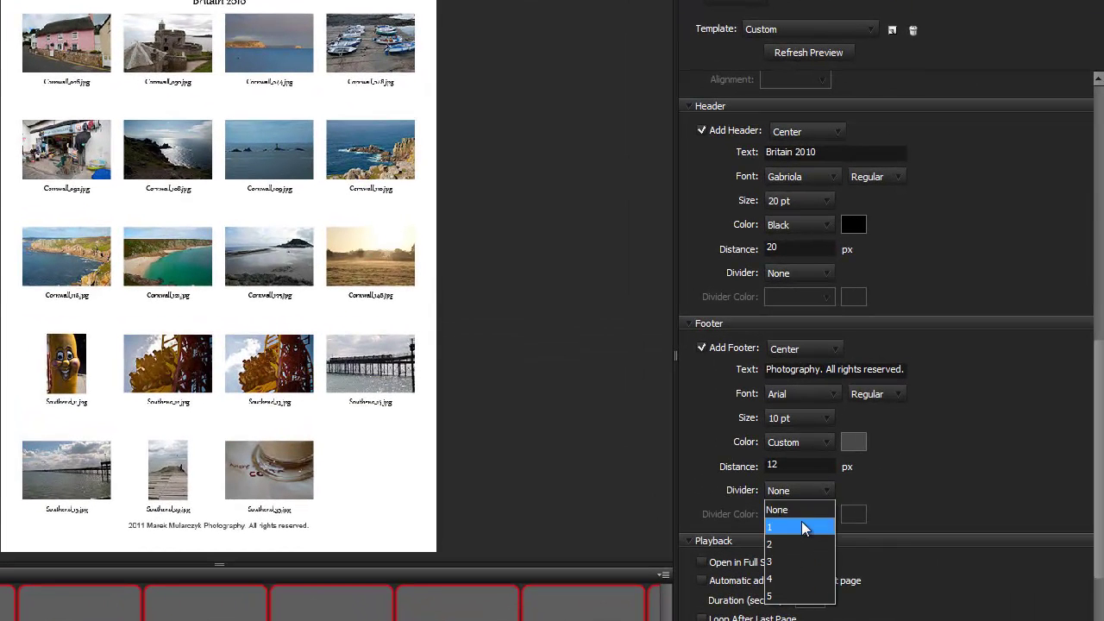
pyautogui.click(800, 522)
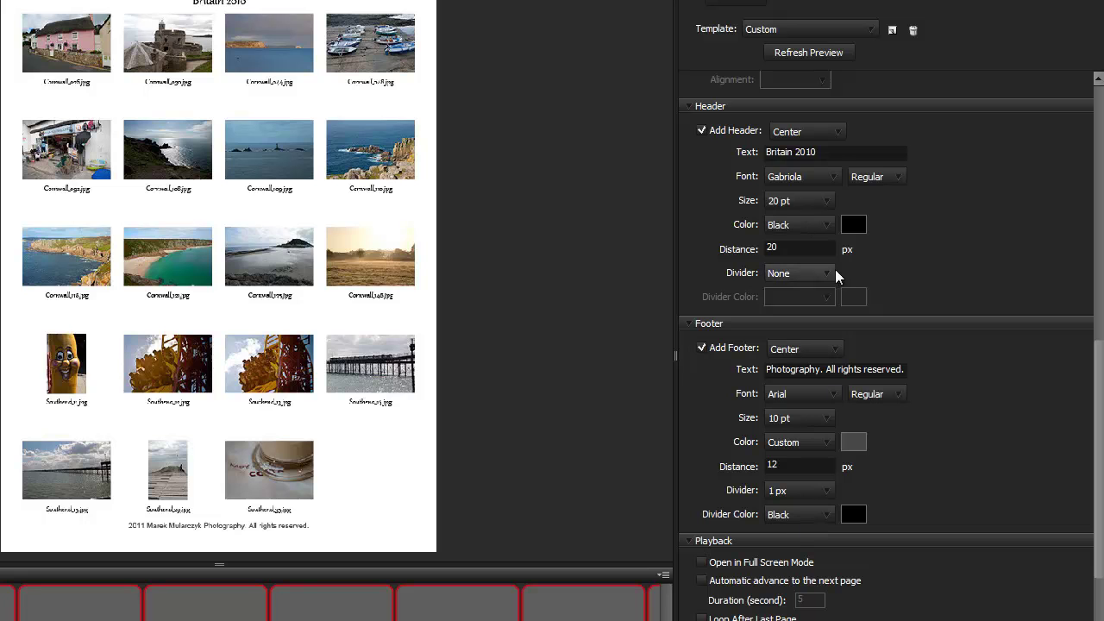
pyautogui.click(796, 55)
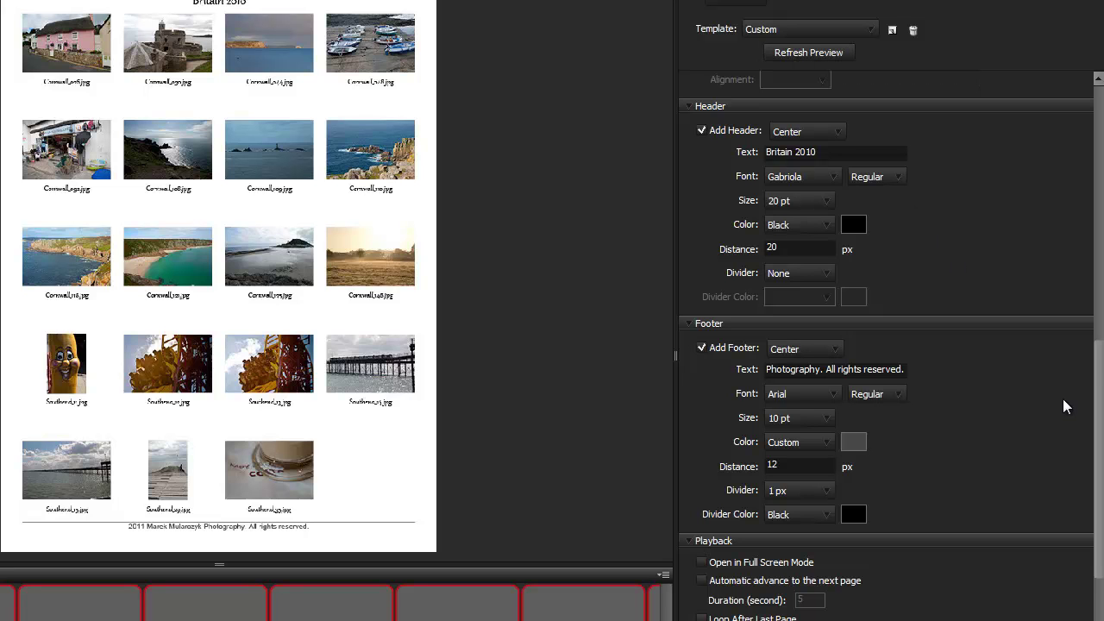
# Step: Scroll down to the Watermark settings and enable a watermark for the contact sheet
pyautogui.moveTo(1099, 371); pyautogui.dragTo(1100, 536)
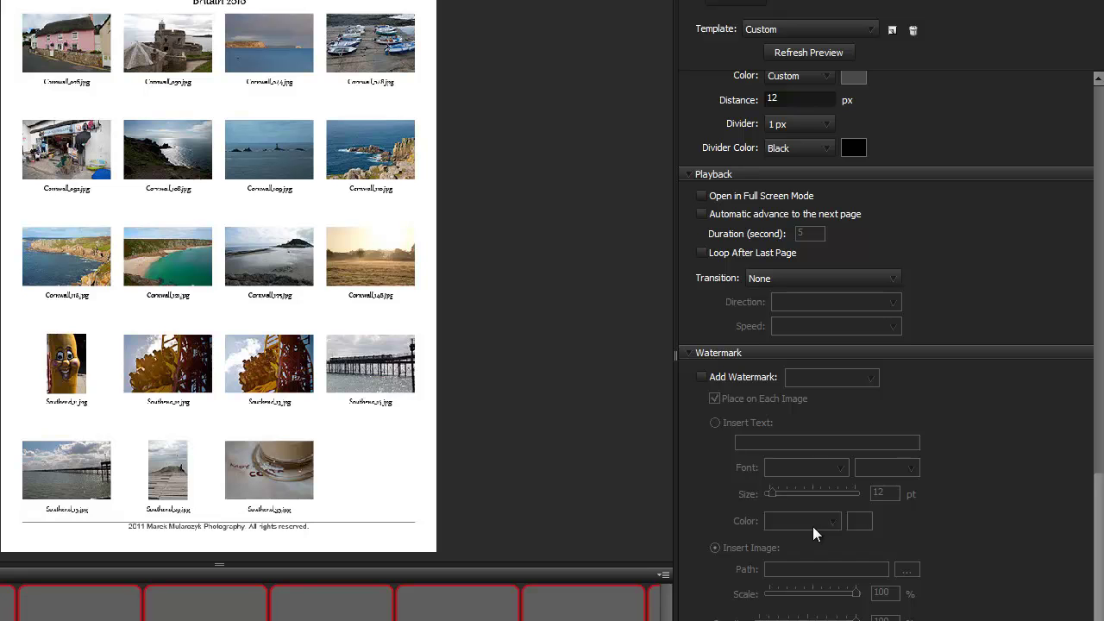
pyautogui.click(701, 377)
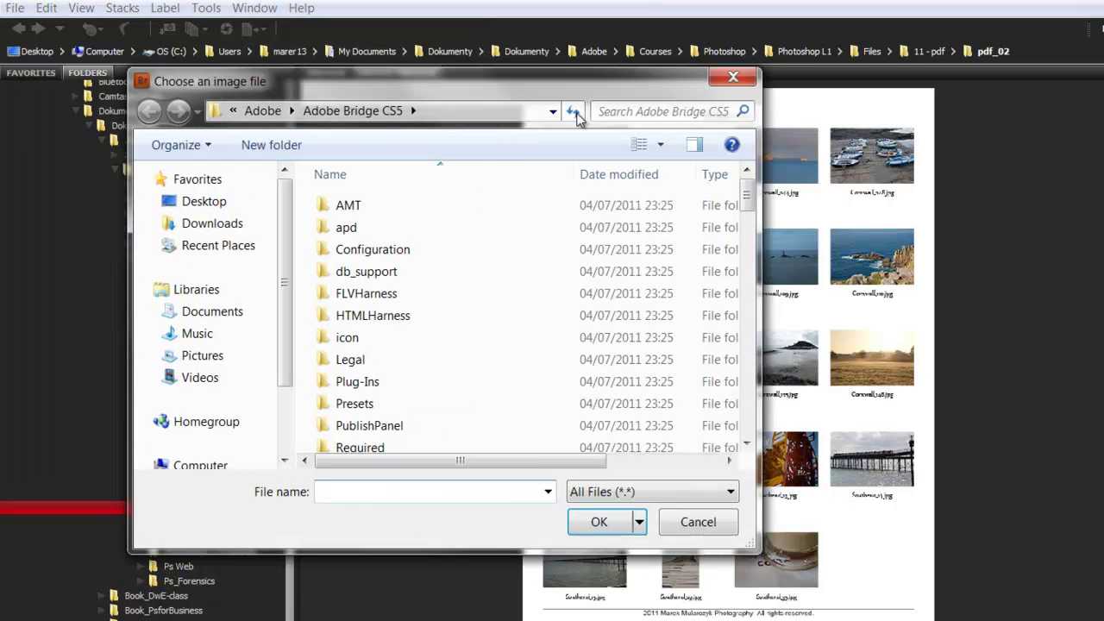
# Step: In the image chooser, browse to Documents > Dokumenty > Graphic_design > SaiTraining
pyautogui.moveTo(459, 81); pyautogui.dragTo(739, 123)
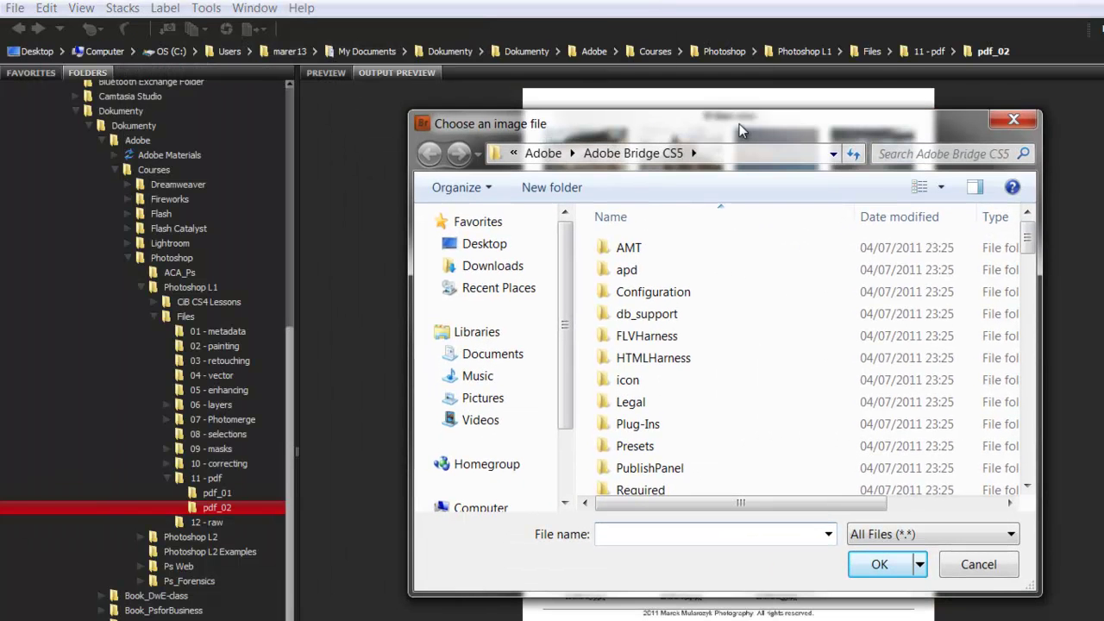
pyautogui.click(487, 354)
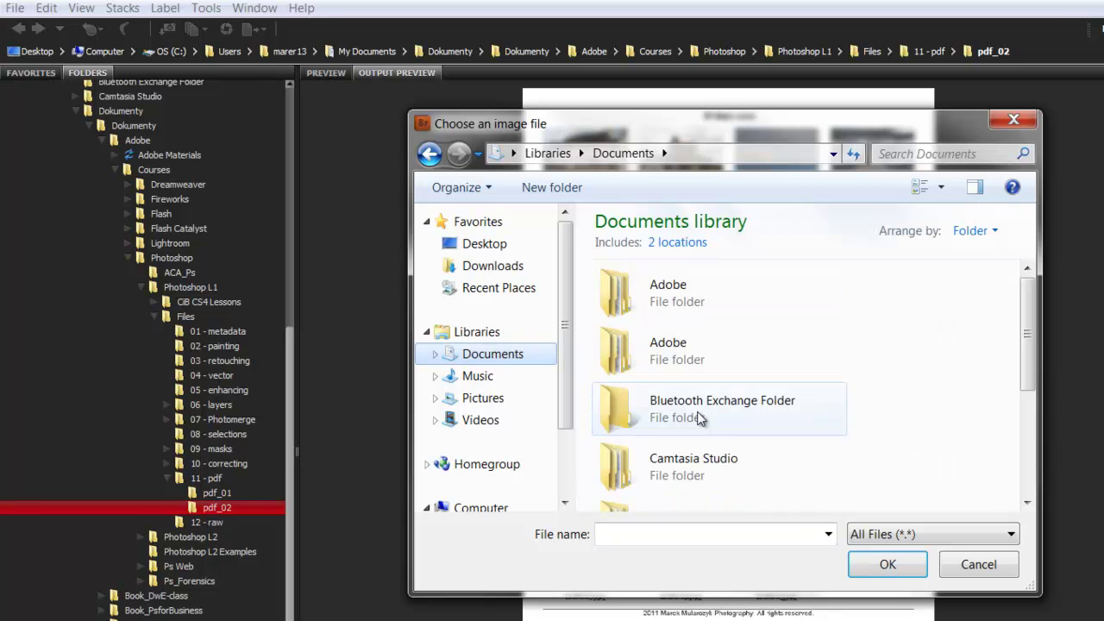
pyautogui.click(1031, 476)
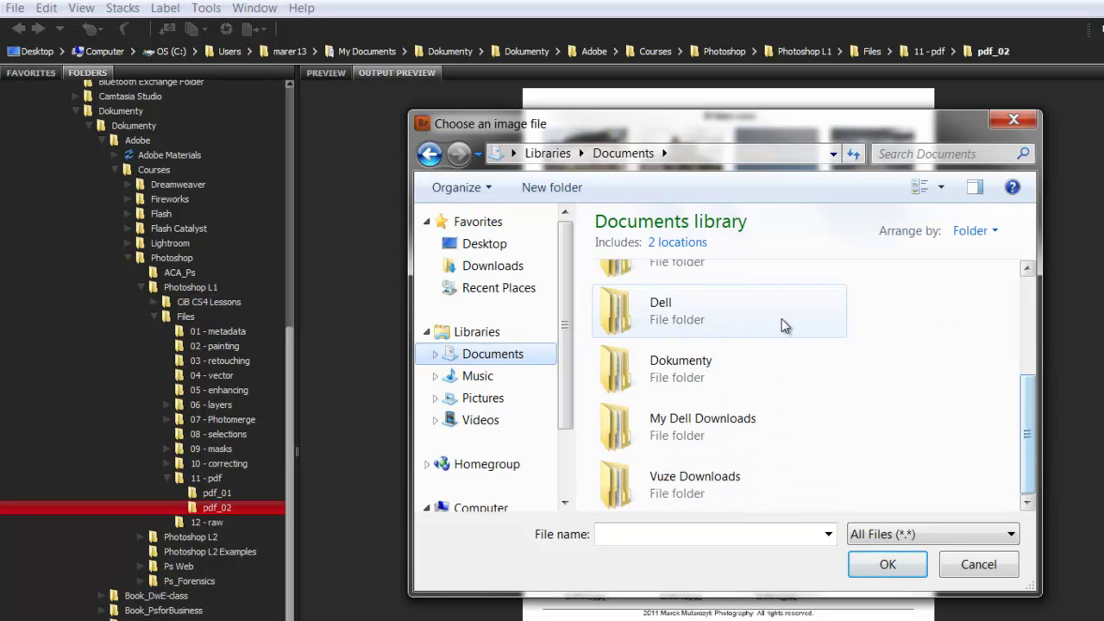
pyautogui.doubleClick(665, 363)
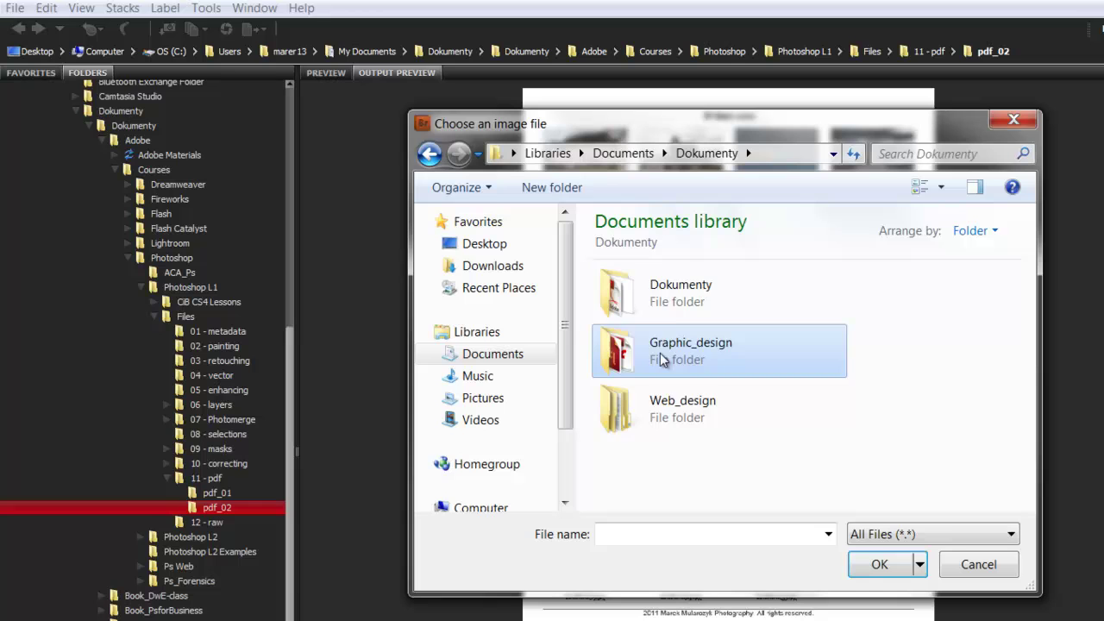
pyautogui.doubleClick(660, 359)
pyautogui.press('m')
pyautogui.press('Down')
pyautogui.press('Down')
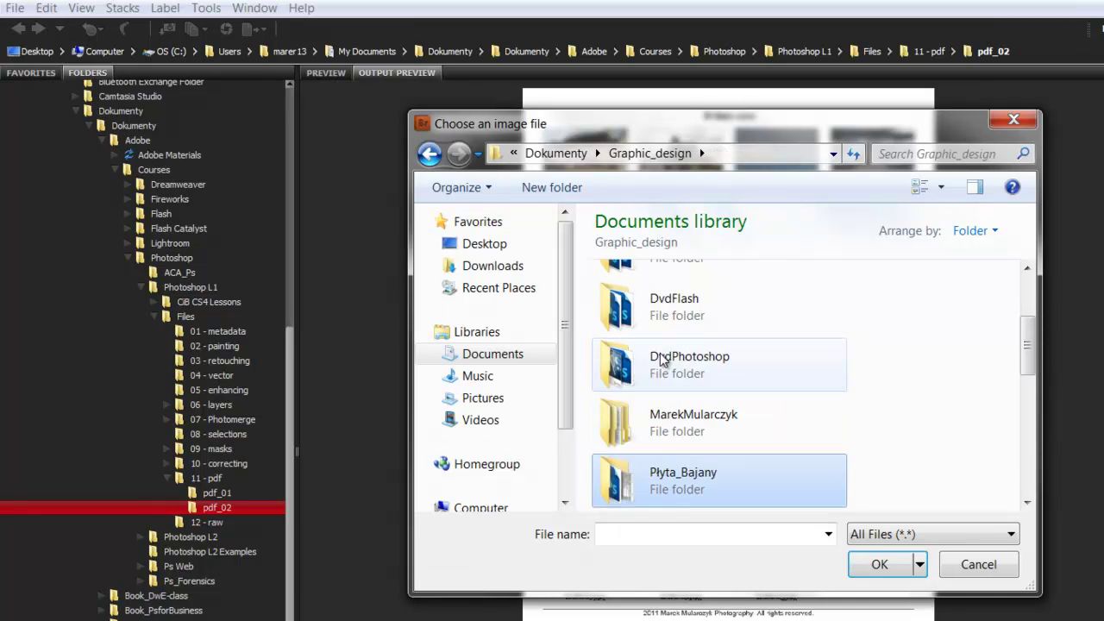
pyautogui.press('Return')
# Step: Pick Sai_Training_Logo_Details.jpg from the file list as the watermark image
pyautogui.press('Down')
pyautogui.press('Down')
pyautogui.press('Down')
pyautogui.press('Down')
pyautogui.press('Down')
pyautogui.press('Down')
pyautogui.press('Down')
pyautogui.press('Down')
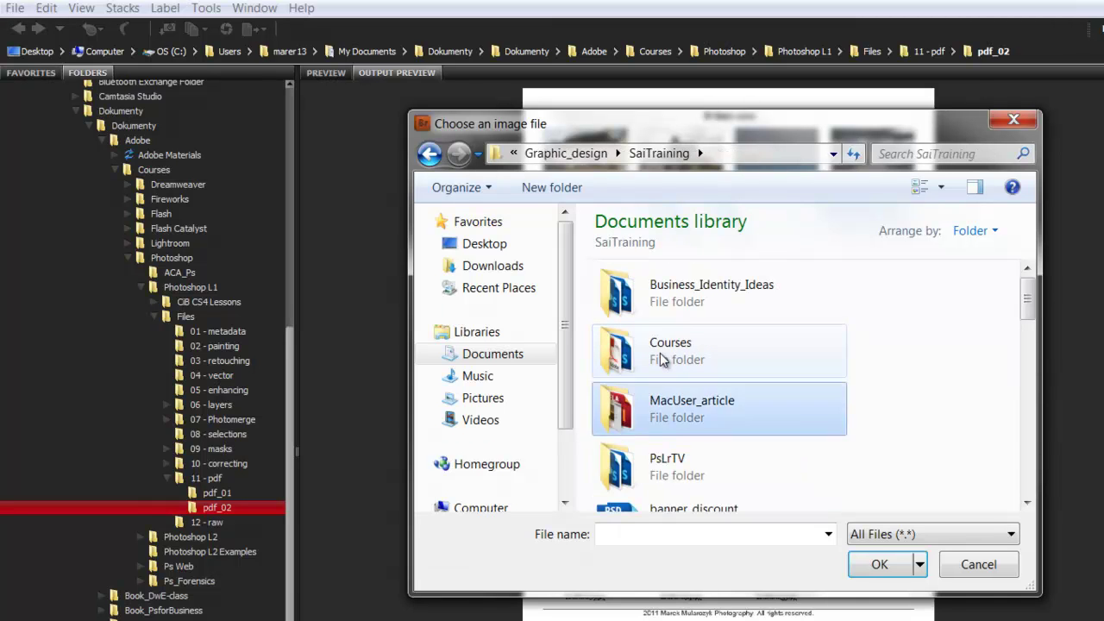
pyautogui.press('Up')
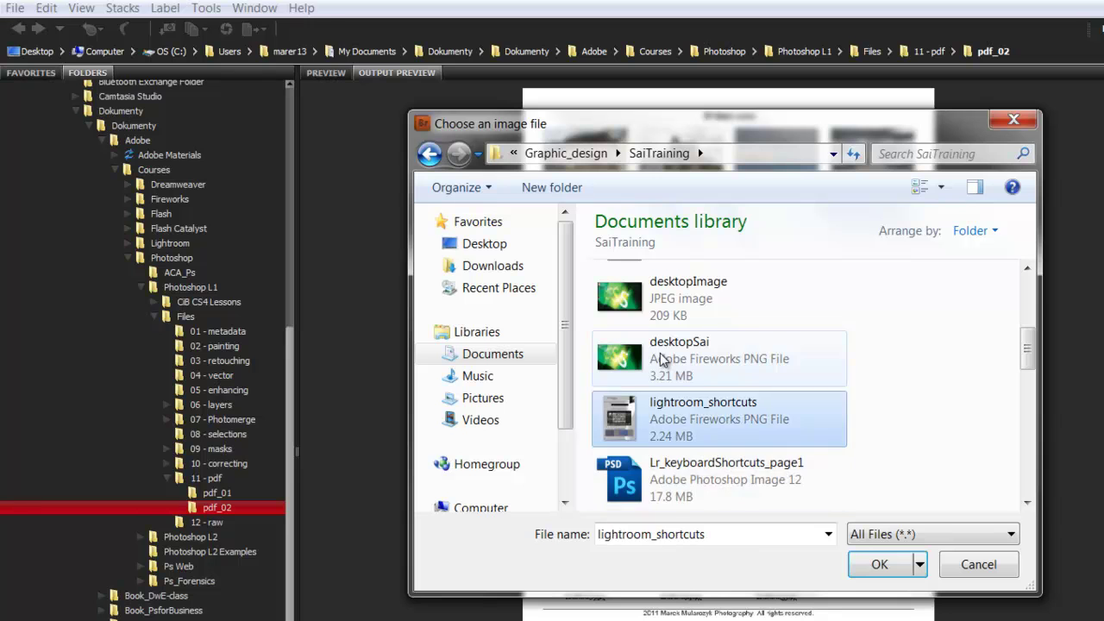
pyautogui.press('Up')
pyautogui.press('Up')
pyautogui.press('Up')
pyautogui.press('Up')
pyautogui.press('Up')
pyautogui.press('Up')
pyautogui.press('Up')
pyautogui.press('Down')
pyautogui.press('Down')
pyautogui.press('Down')
pyautogui.press('Down')
pyautogui.press('Down')
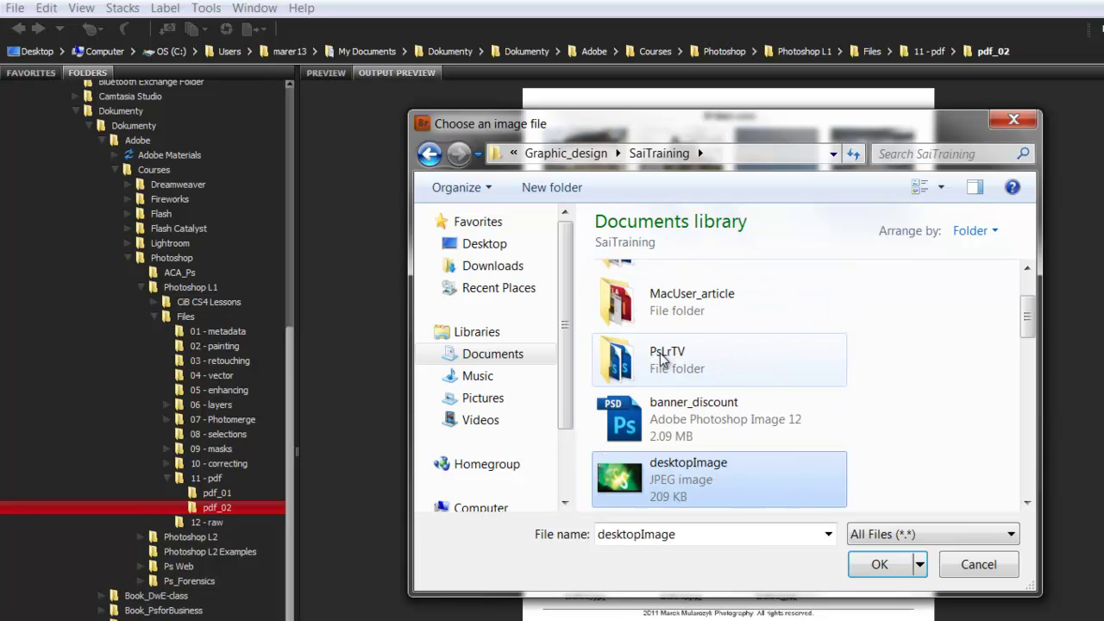
pyautogui.moveTo(1027, 318); pyautogui.dragTo(1028, 479)
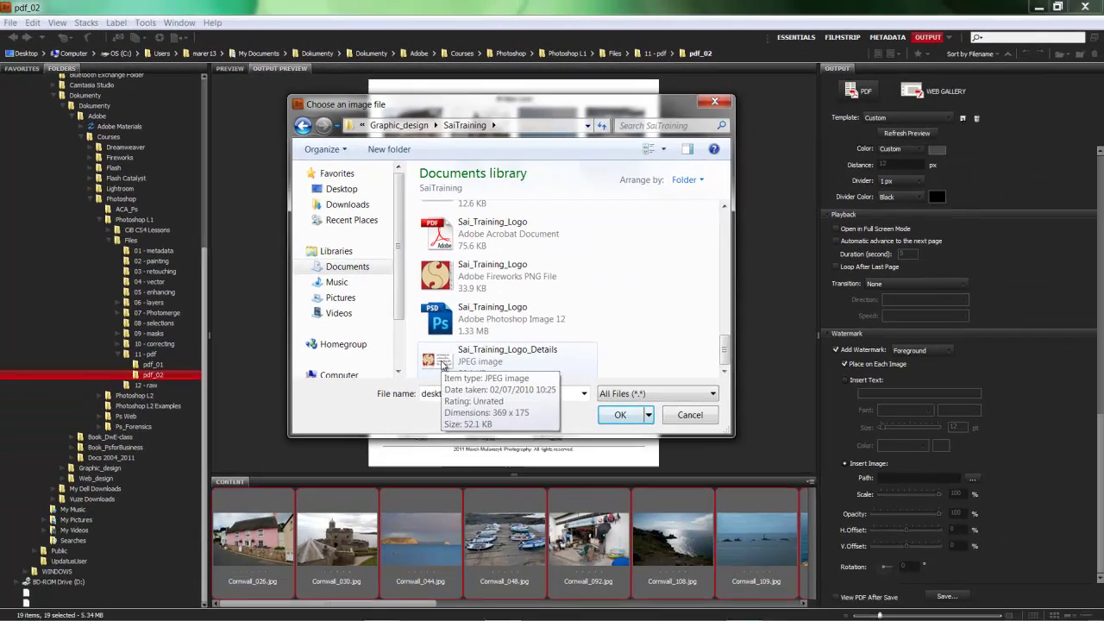
pyautogui.doubleClick(545, 438)
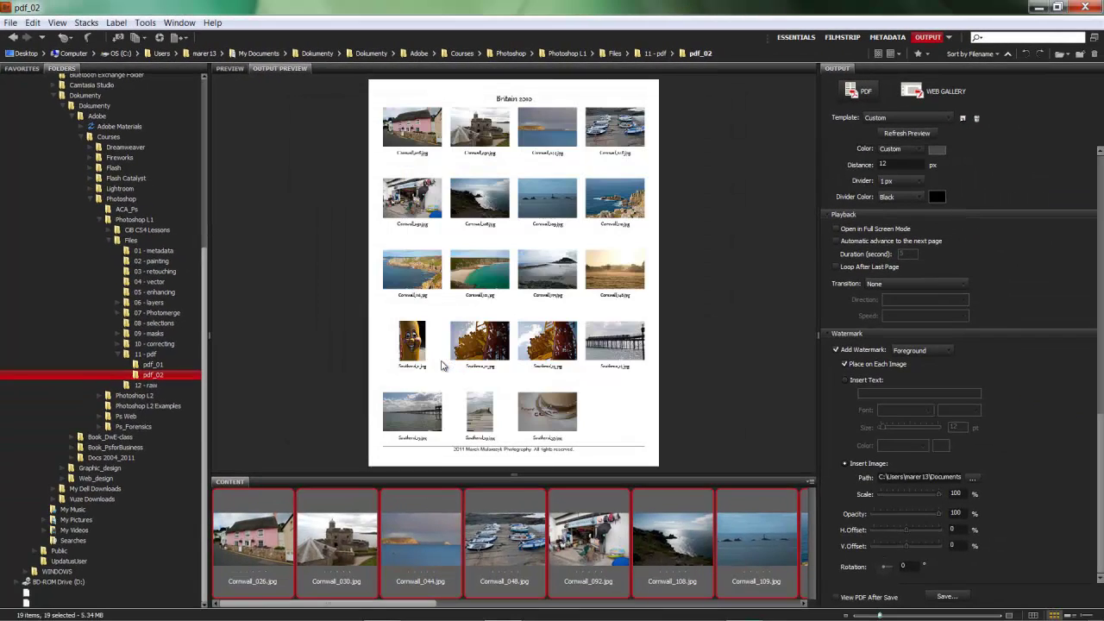
# Step: Preview the logo watermark and shrink its scale from 55% to 25%
pyautogui.click(905, 134)
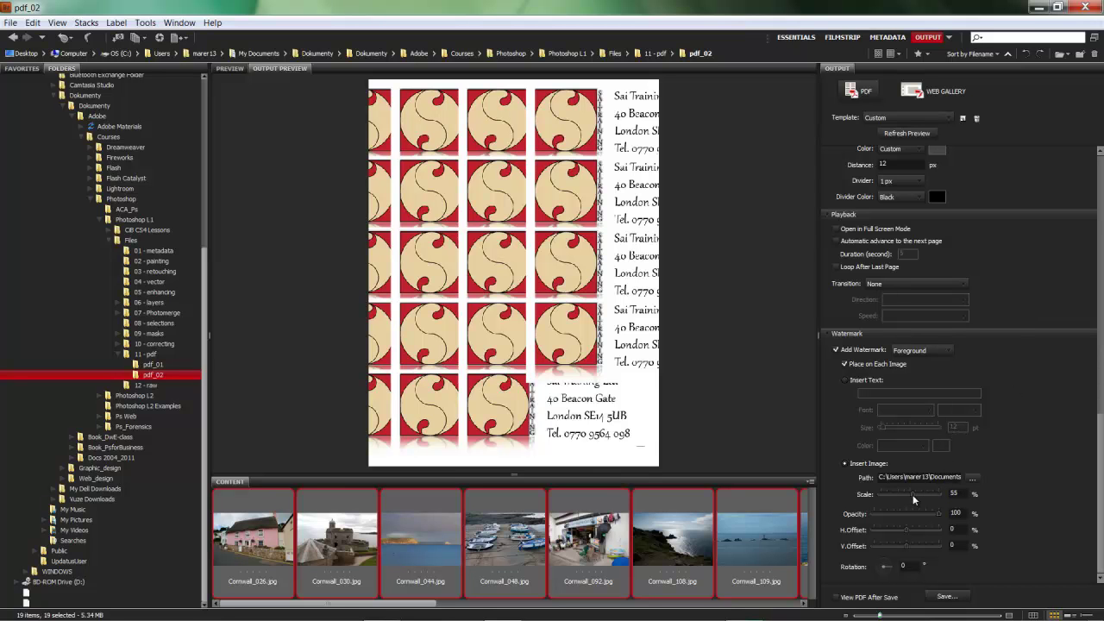
pyautogui.moveTo(903, 494); pyautogui.dragTo(901, 494)
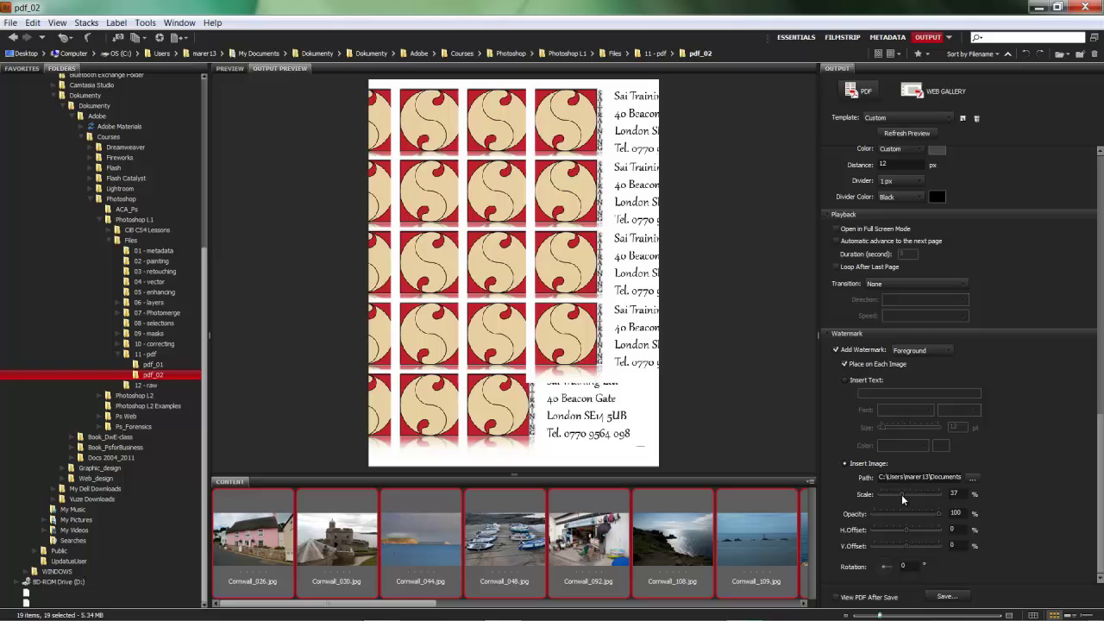
pyautogui.click(902, 135)
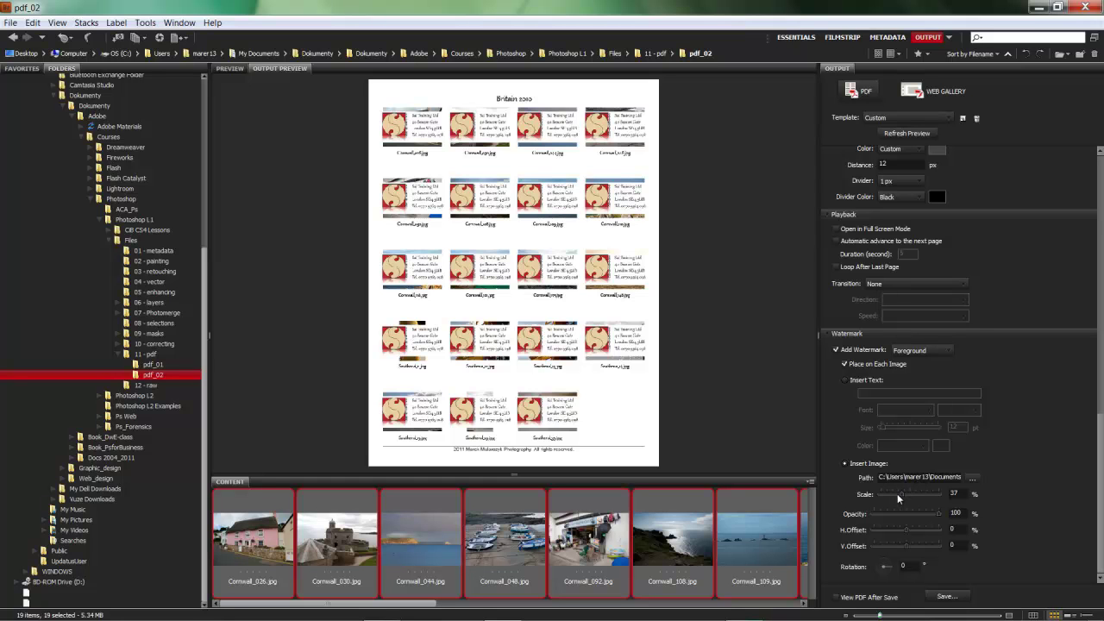
pyautogui.moveTo(895, 493); pyautogui.dragTo(894, 493)
# Step: Lower the watermark opacity to 20%, refreshing the preview to check the transparency
pyautogui.click(907, 514)
pyautogui.moveTo(907, 513); pyautogui.dragTo(902, 511)
pyautogui.click(907, 133)
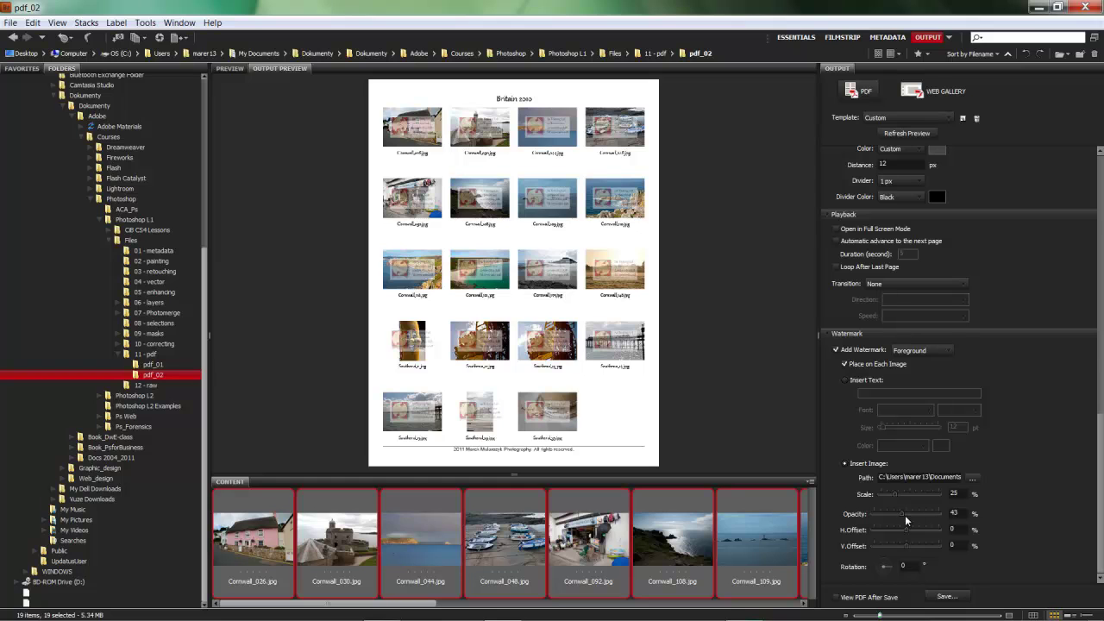
pyautogui.moveTo(899, 512); pyautogui.dragTo(892, 518)
pyautogui.click(903, 132)
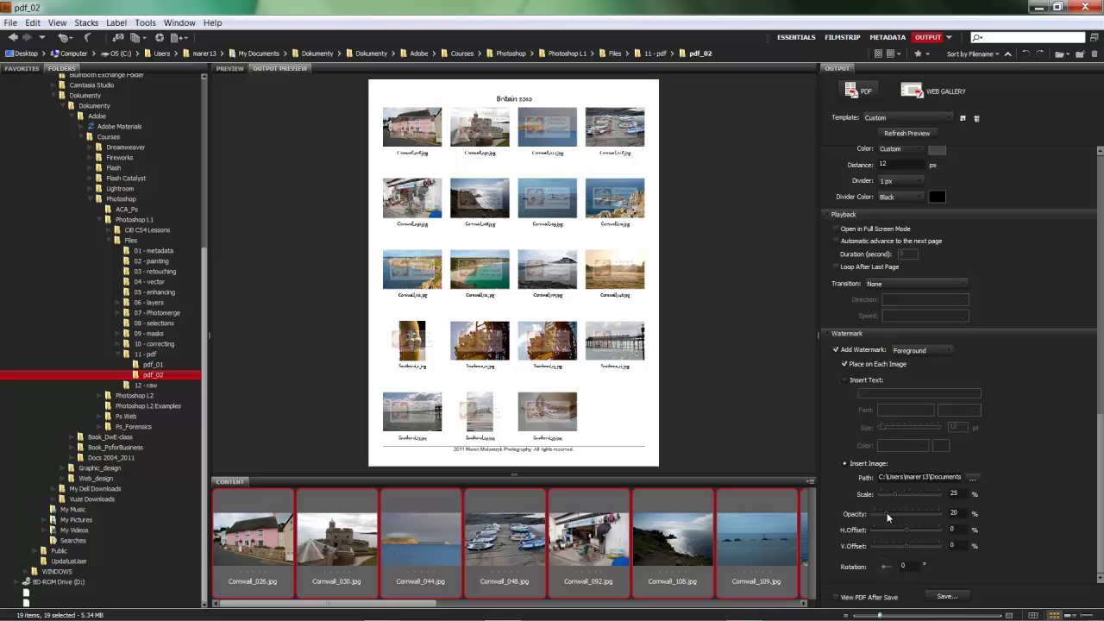
pyautogui.click(907, 134)
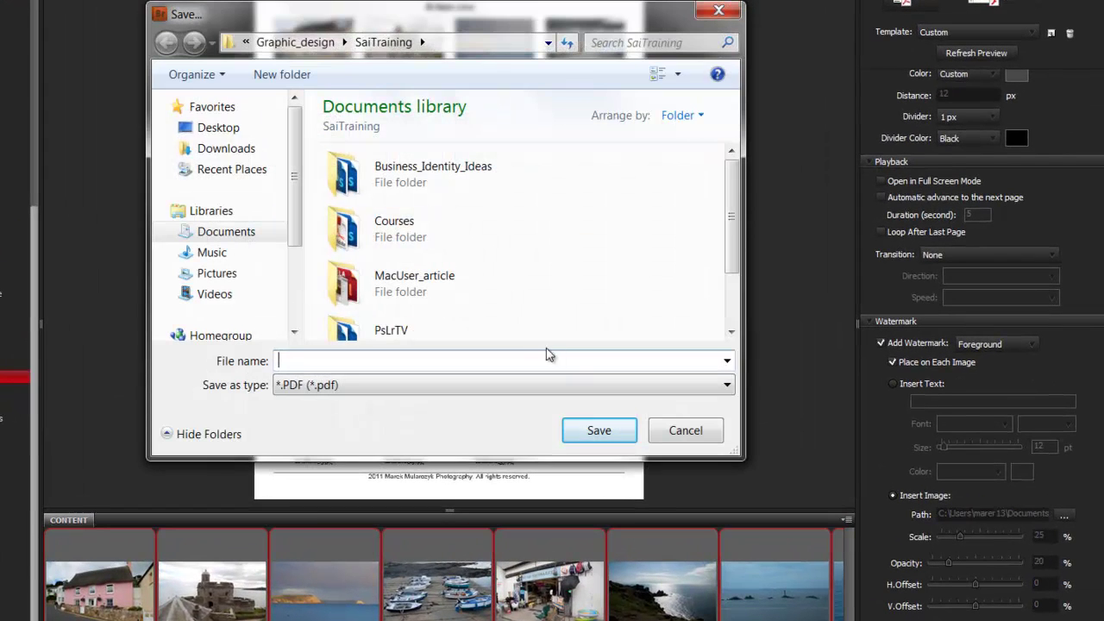
# Step: Save the contact sheet PDF to the Desktop under the name contactSheet
pyautogui.click(220, 127)
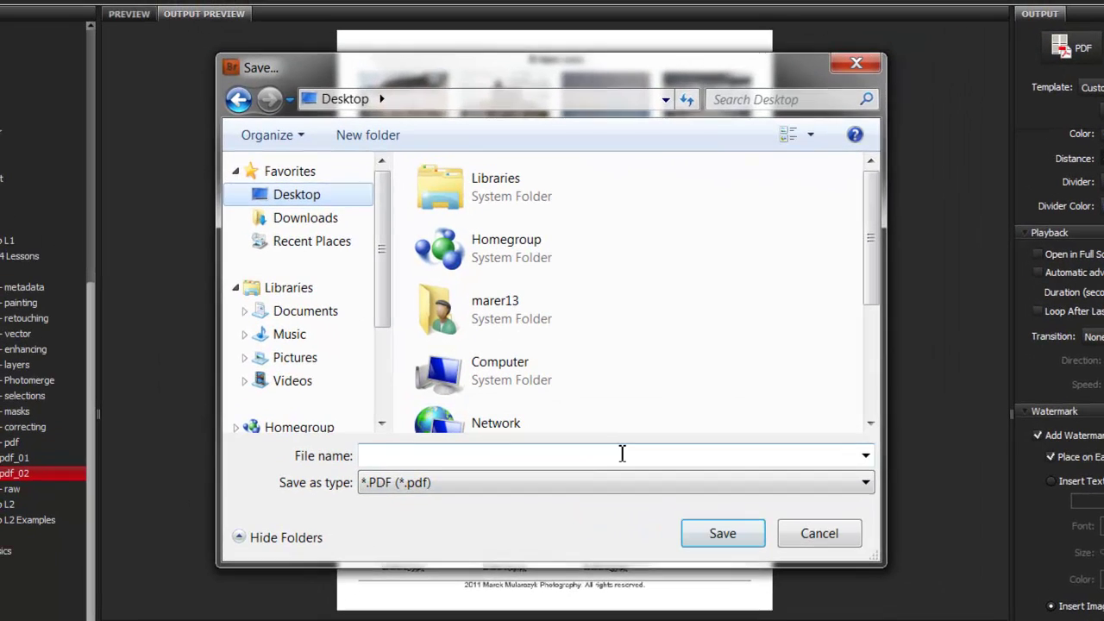
pyautogui.click(508, 360)
pyautogui.write('comm')
pyautogui.press('BackSpace')
pyautogui.press('BackSpace')
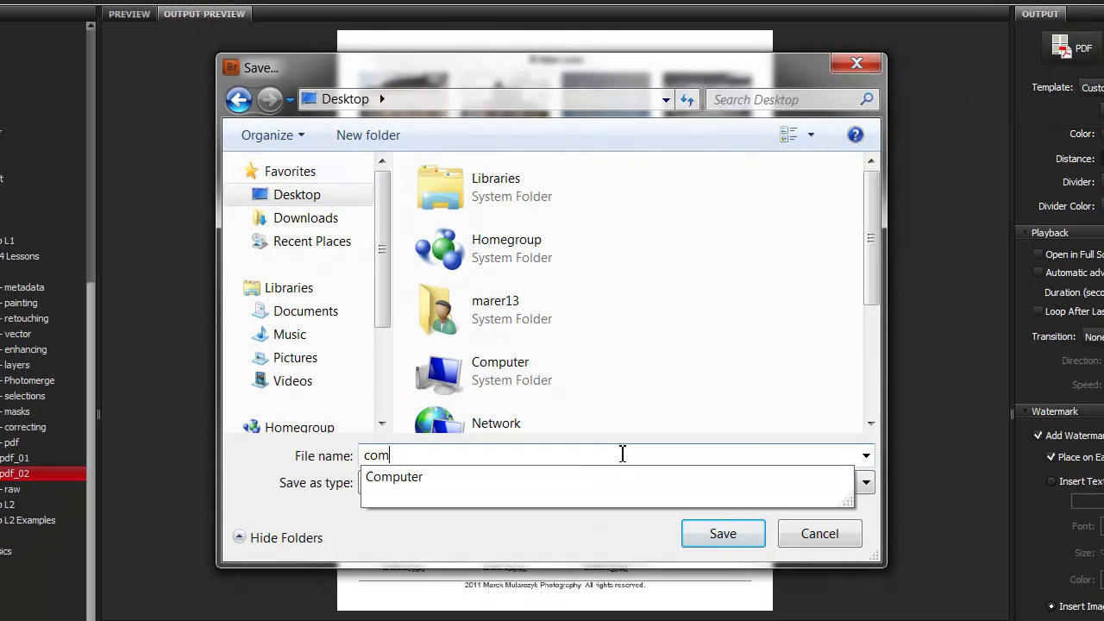
pyautogui.write('ntact')
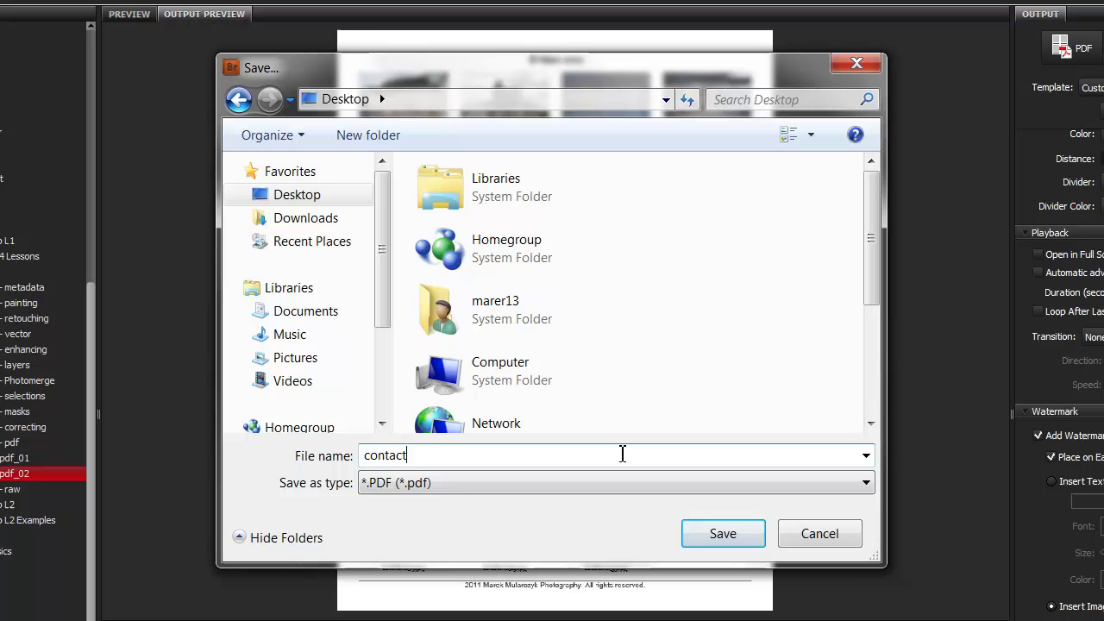
pyautogui.write('Sheet')
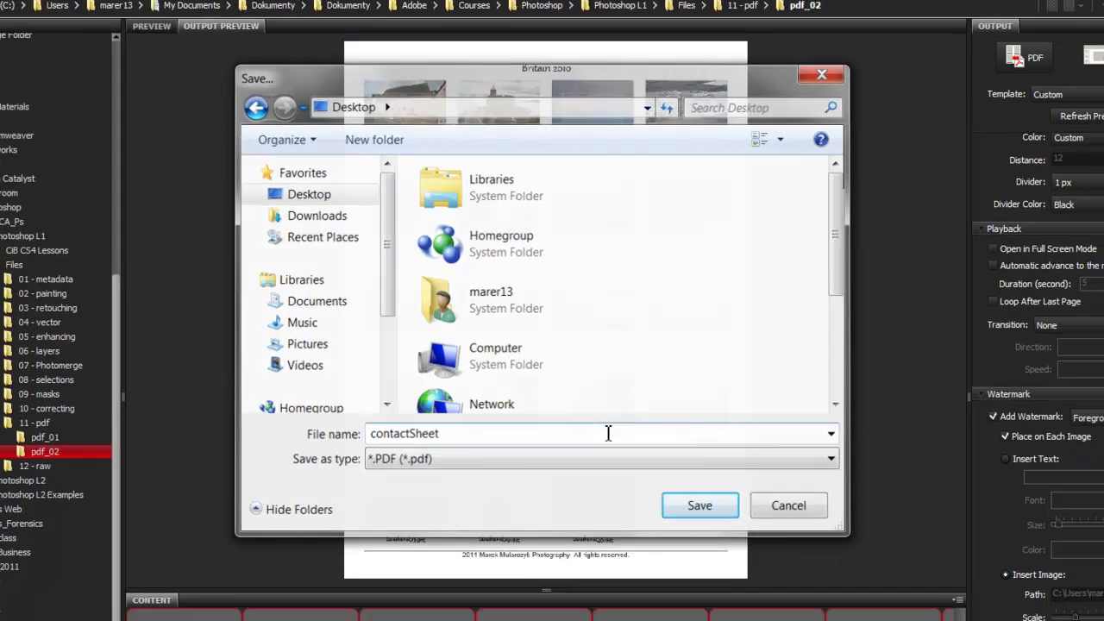
pyautogui.press('Return')
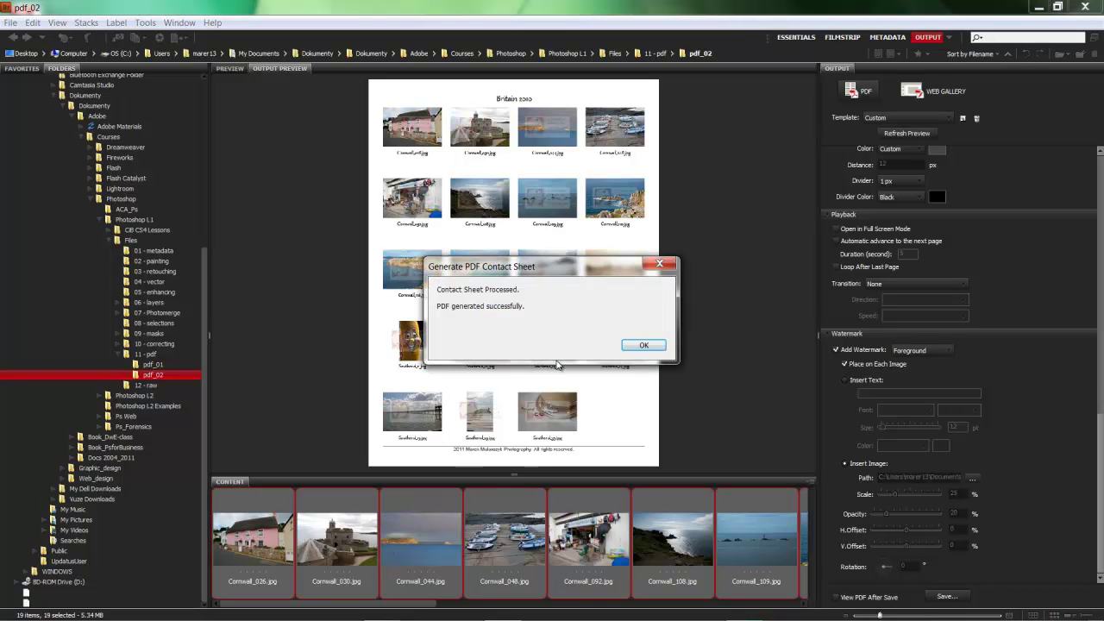
# Step: Dismiss the Generate PDF Contact Sheet success message with OK
pyautogui.click(628, 347)
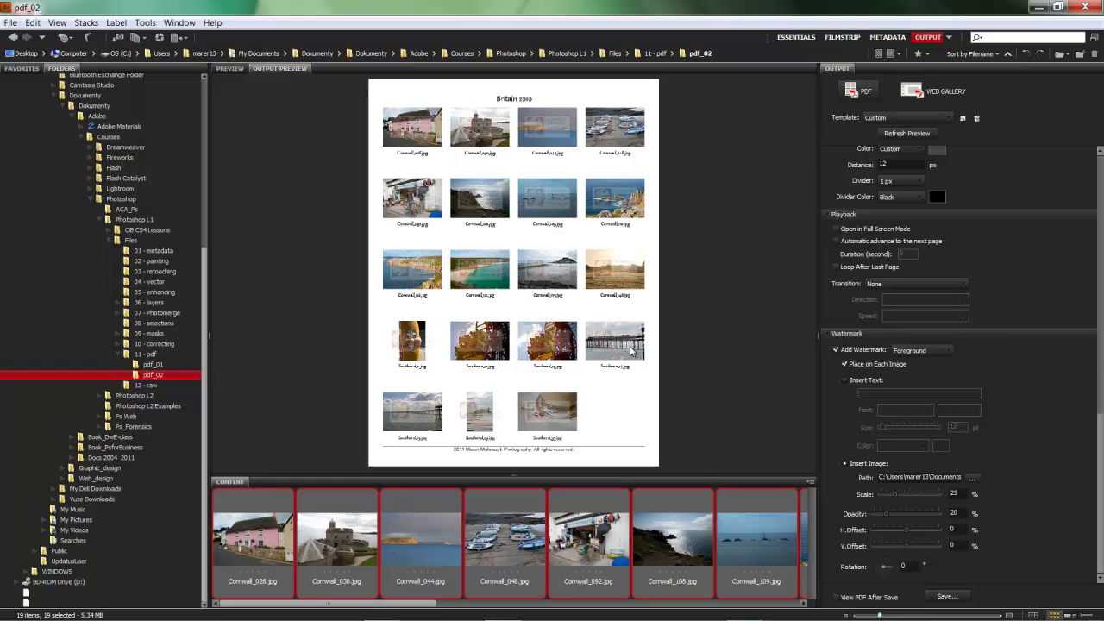